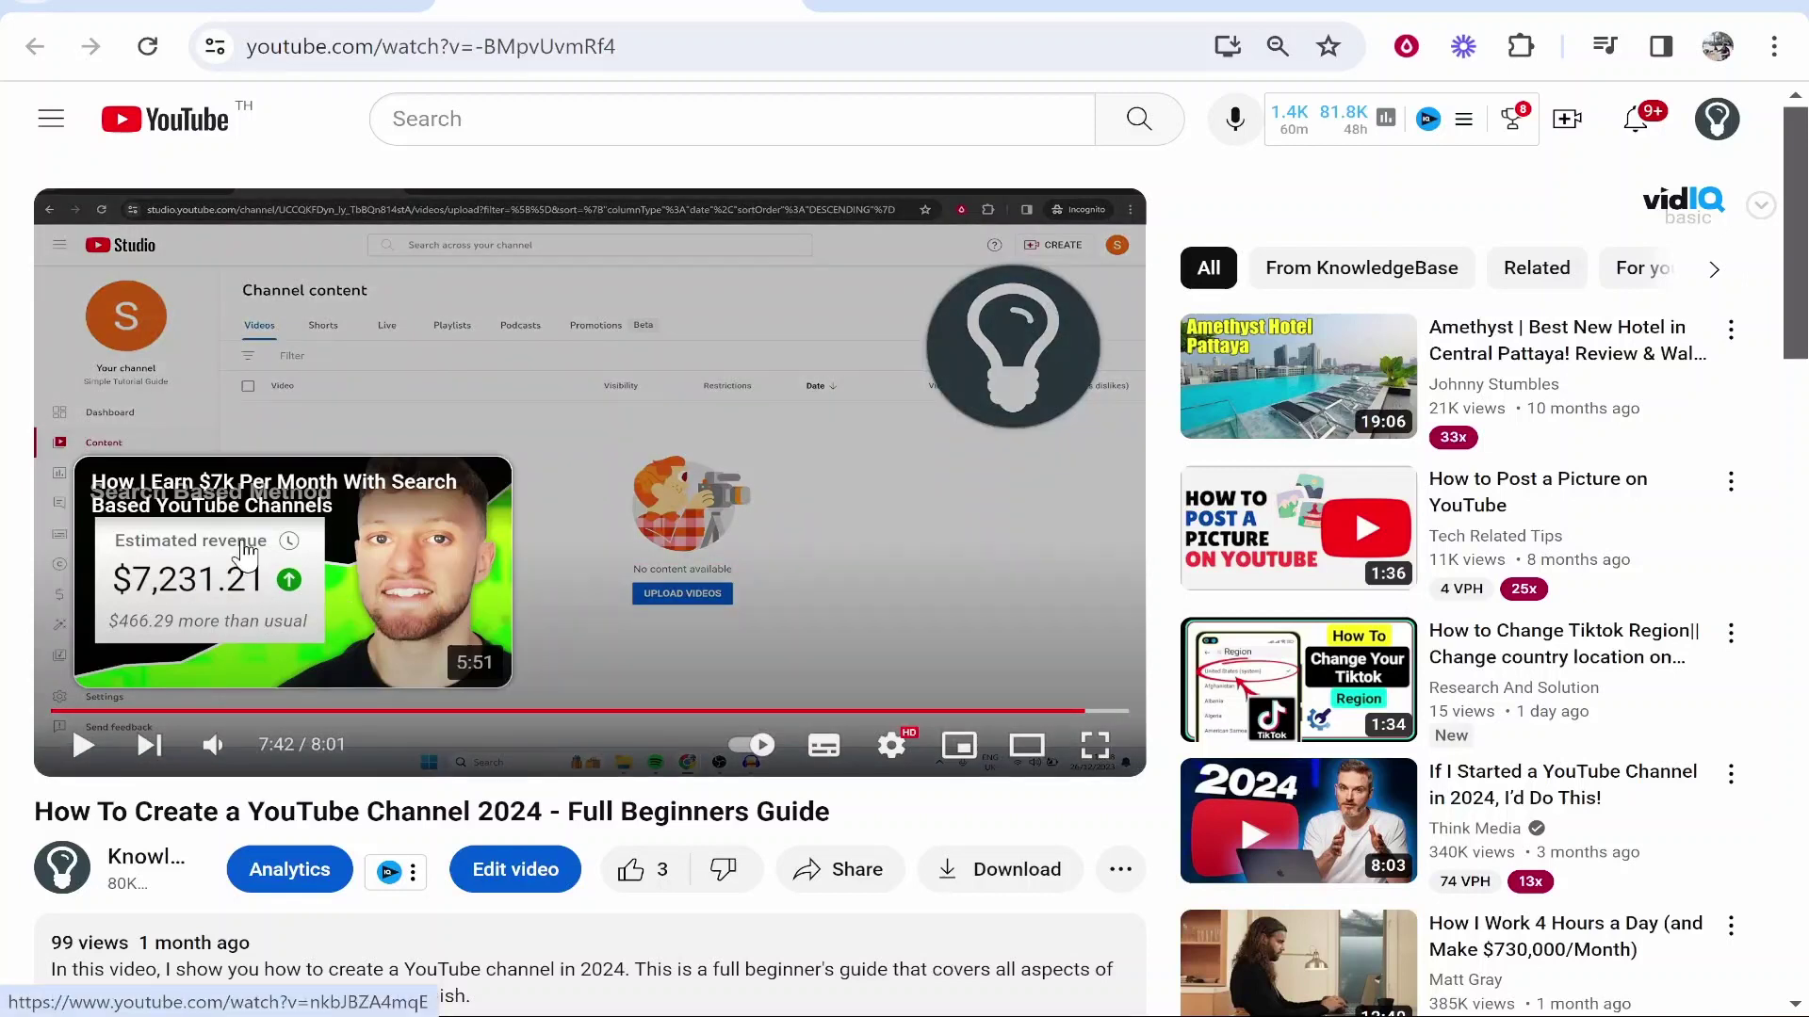
From the account menu, go to YouTube Studio content and open details for 'How To Put Ads on YouTube Videos'.
mouse_move(1064, 321)
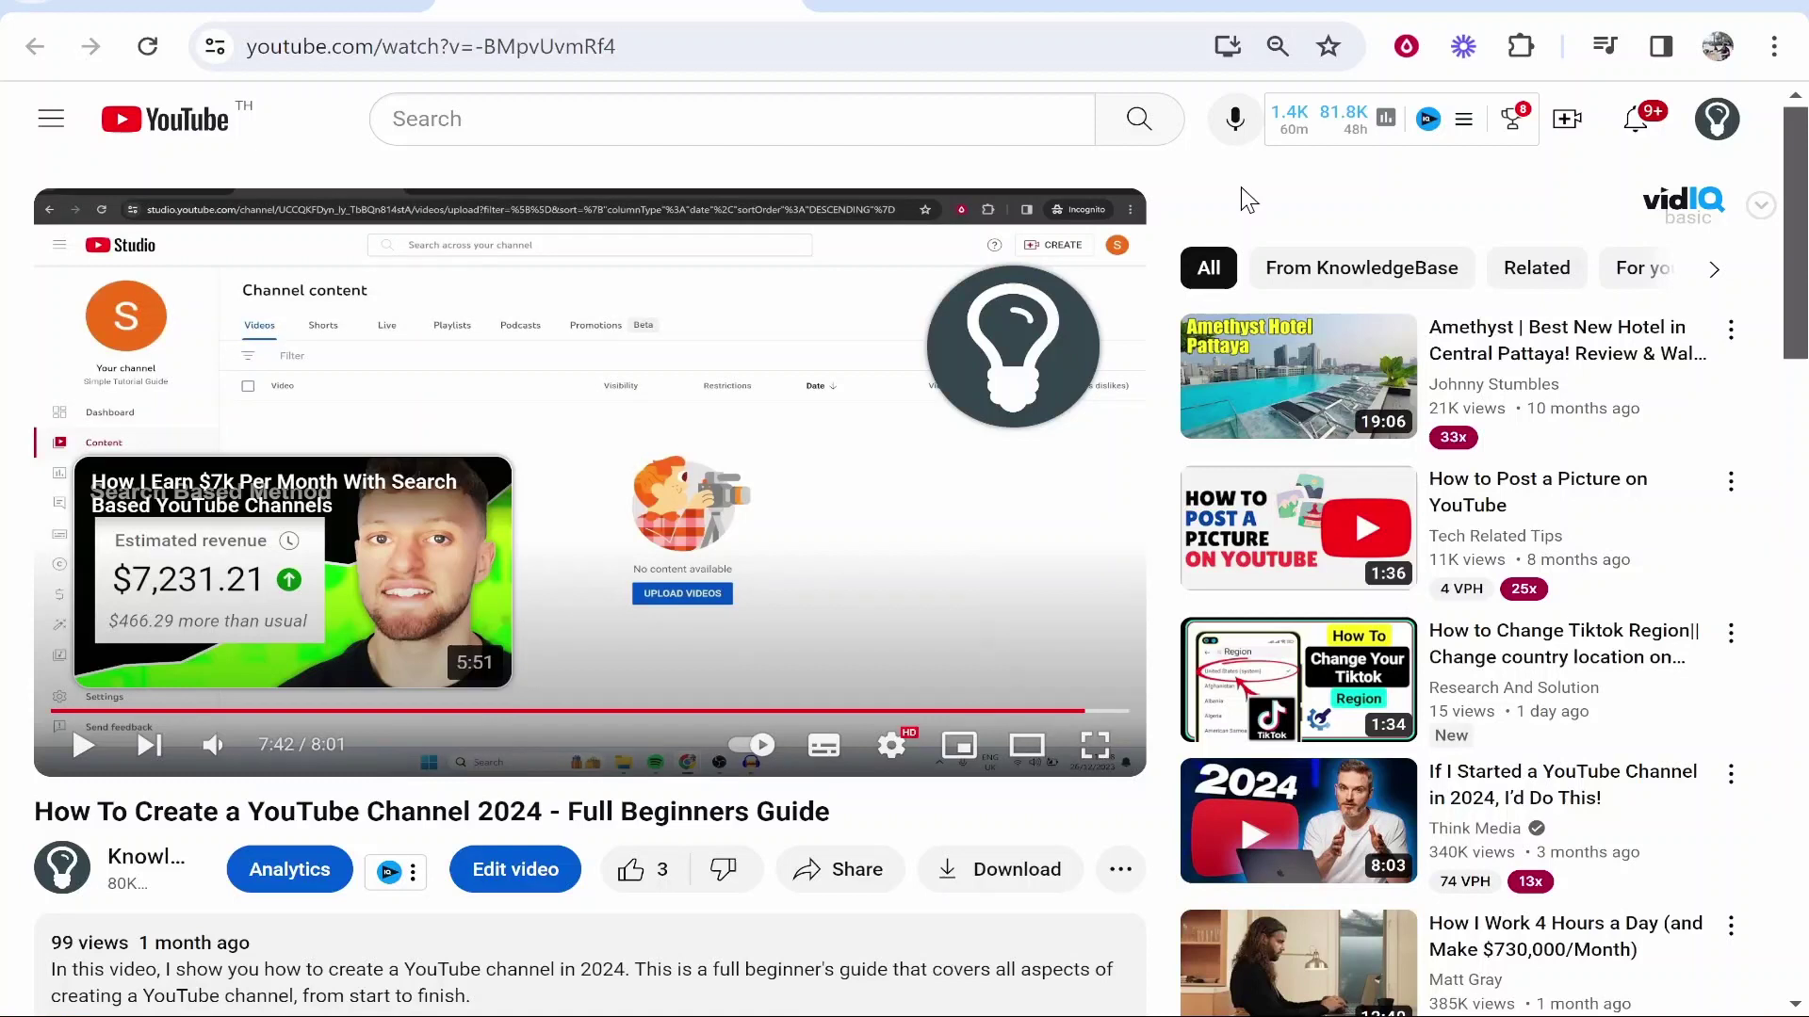
click(1716, 123)
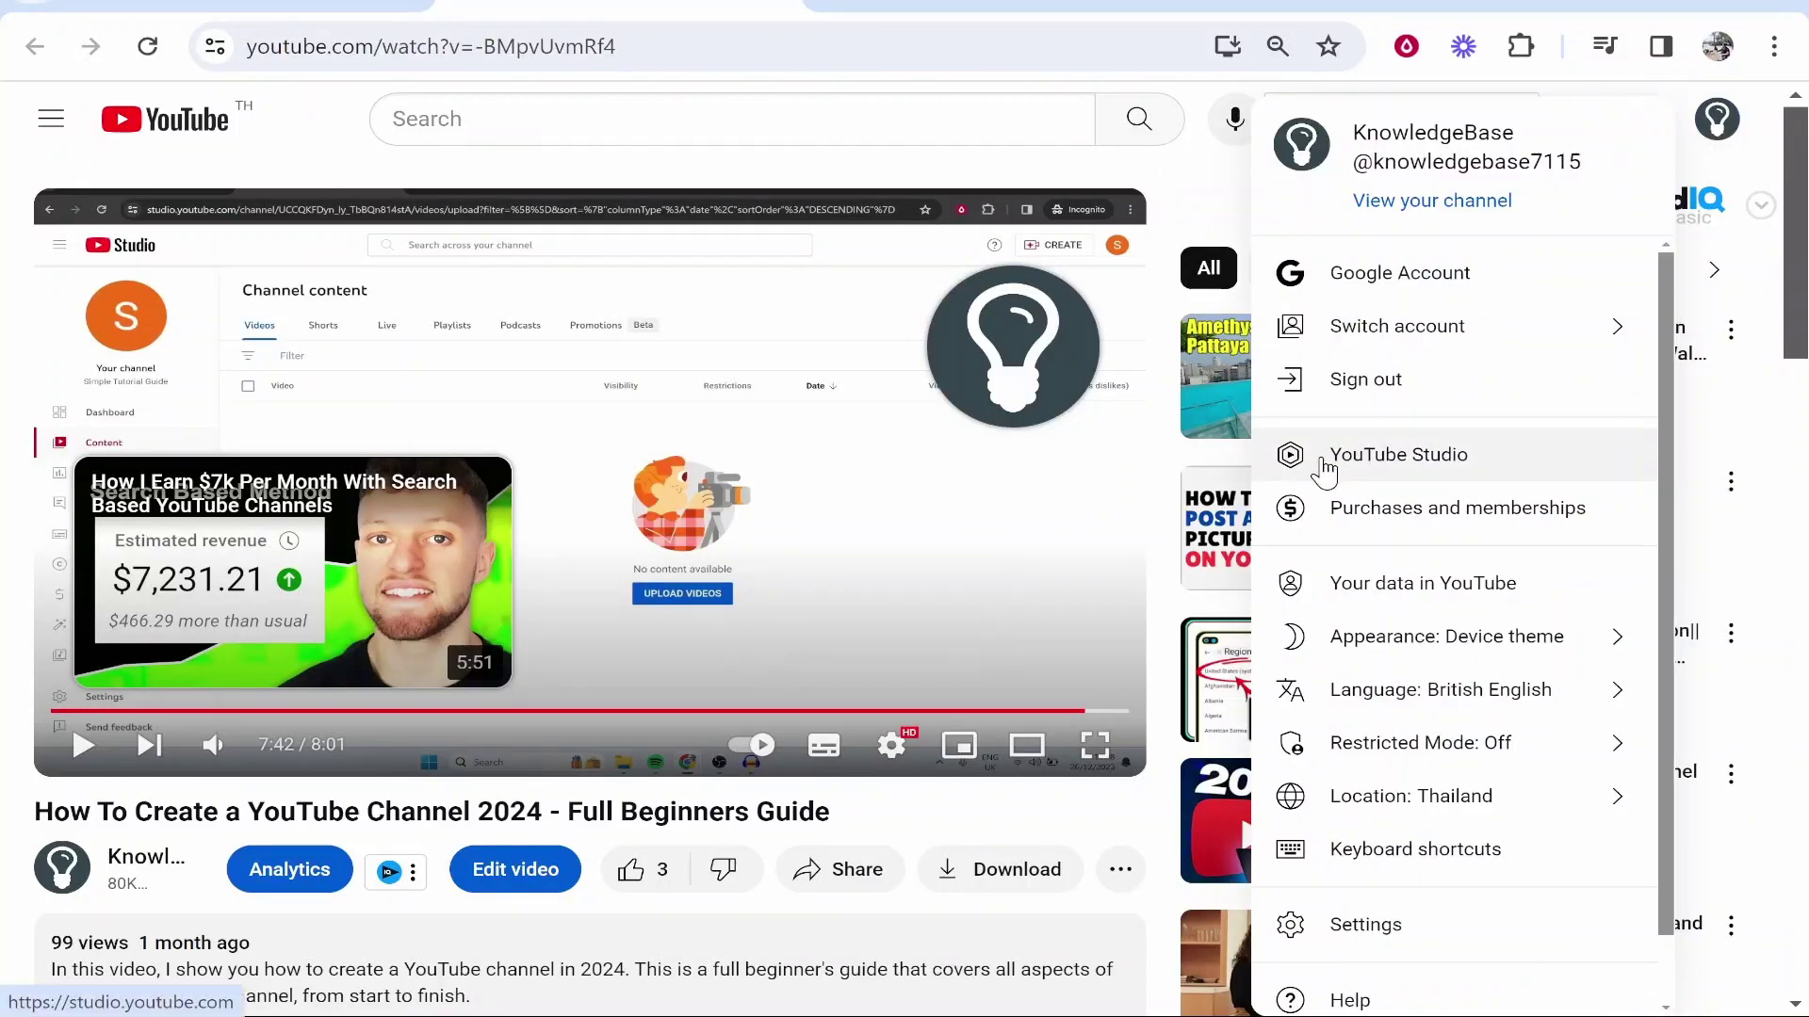
click(1477, 479)
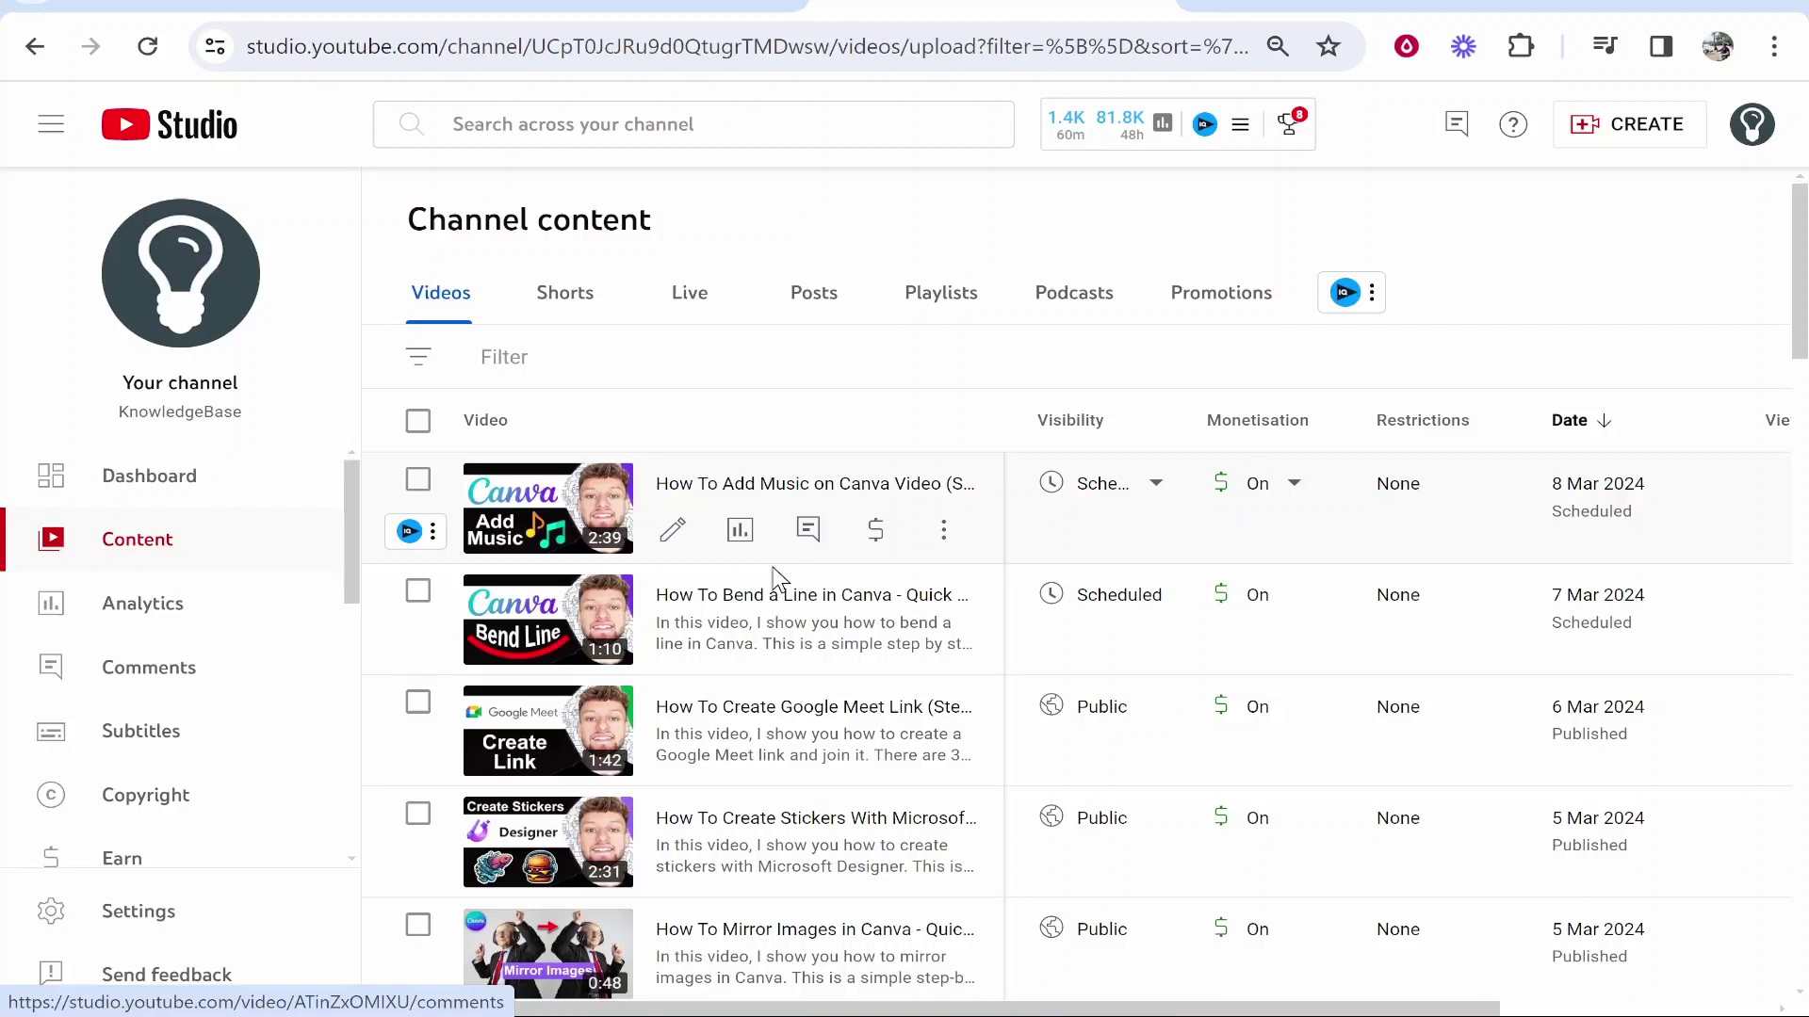
scroll(778, 577, down, 5)
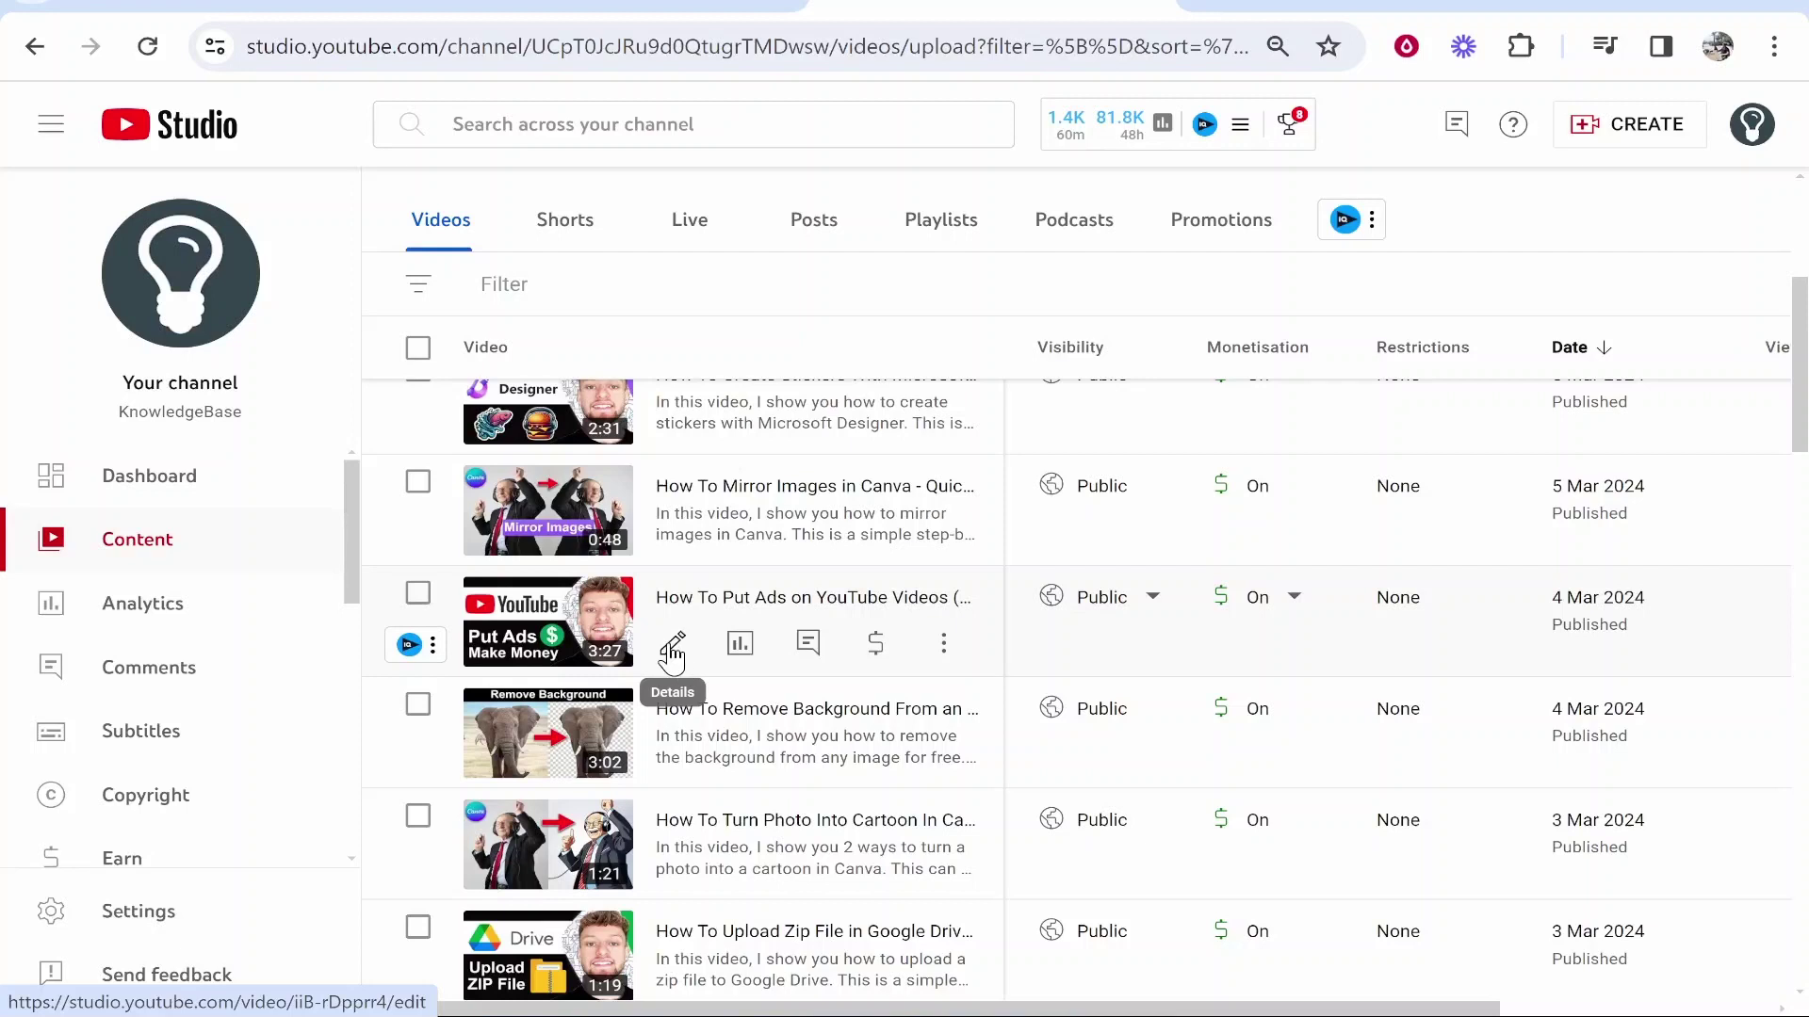
click(672, 648)
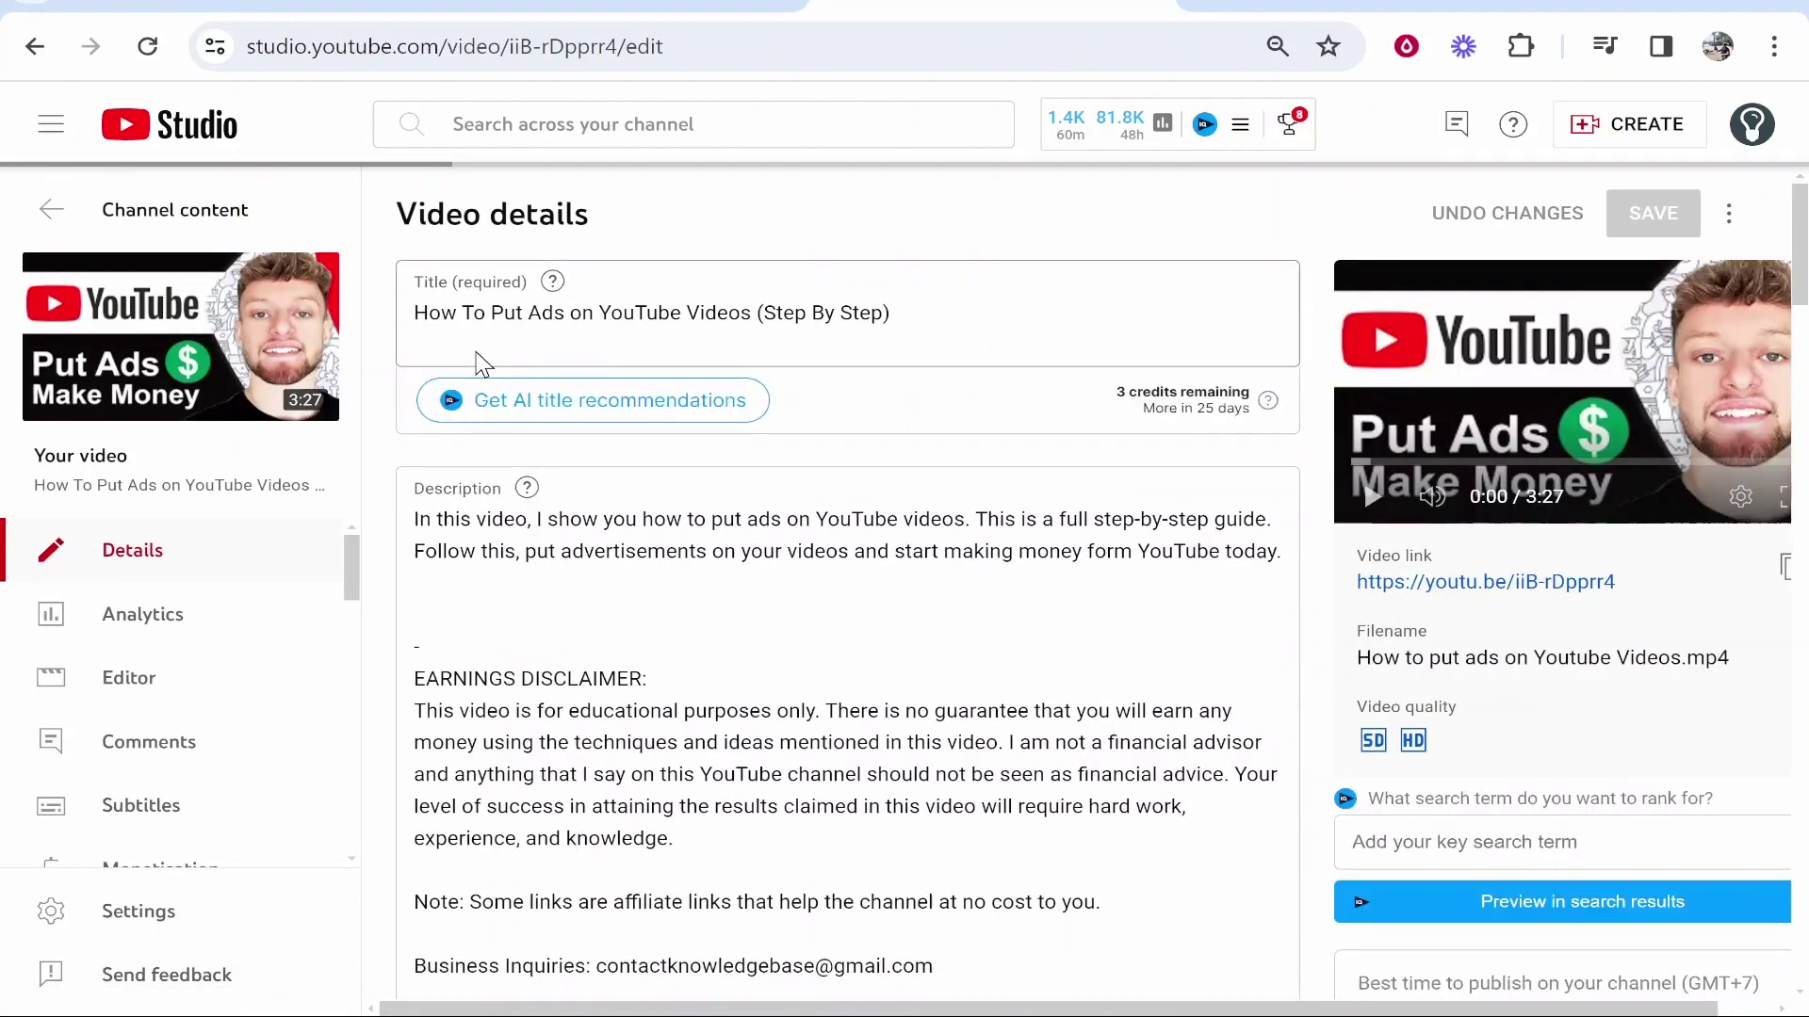
In the video Editor, bring up the end screen templates showing the '1 video, 1 subscribe' layouts.
click(59, 677)
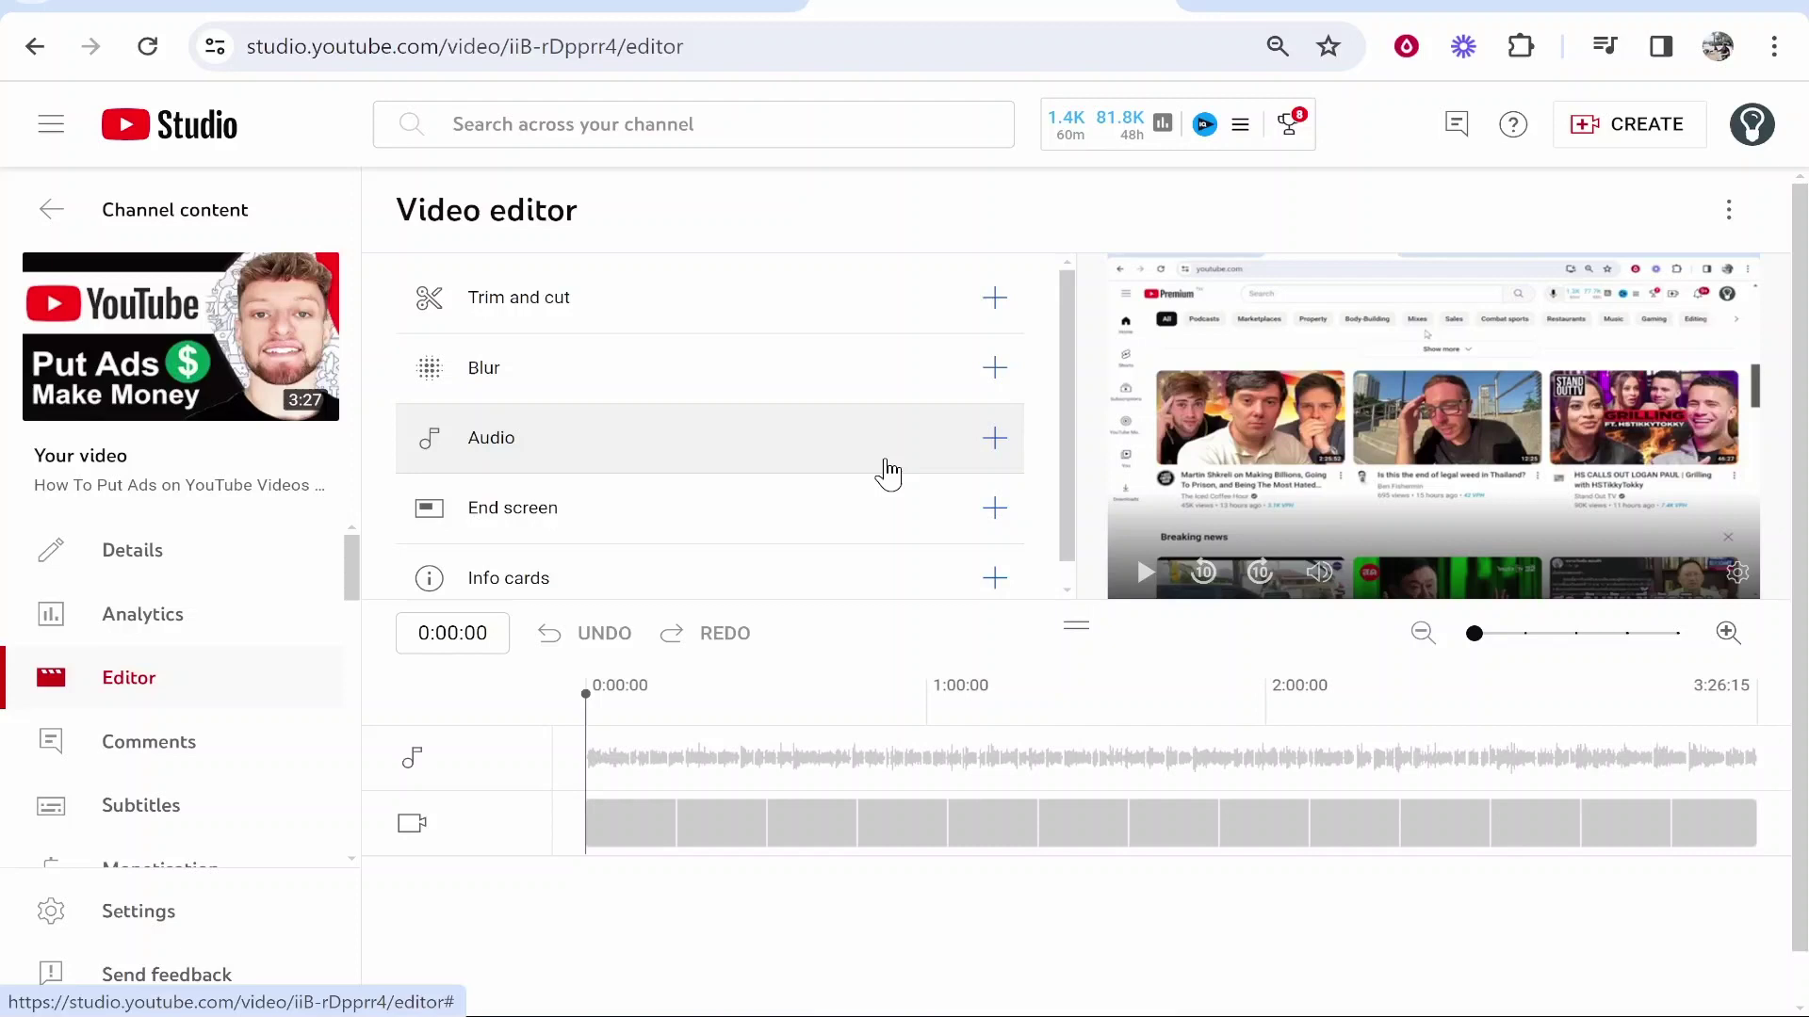
scroll(876, 368, down, 1)
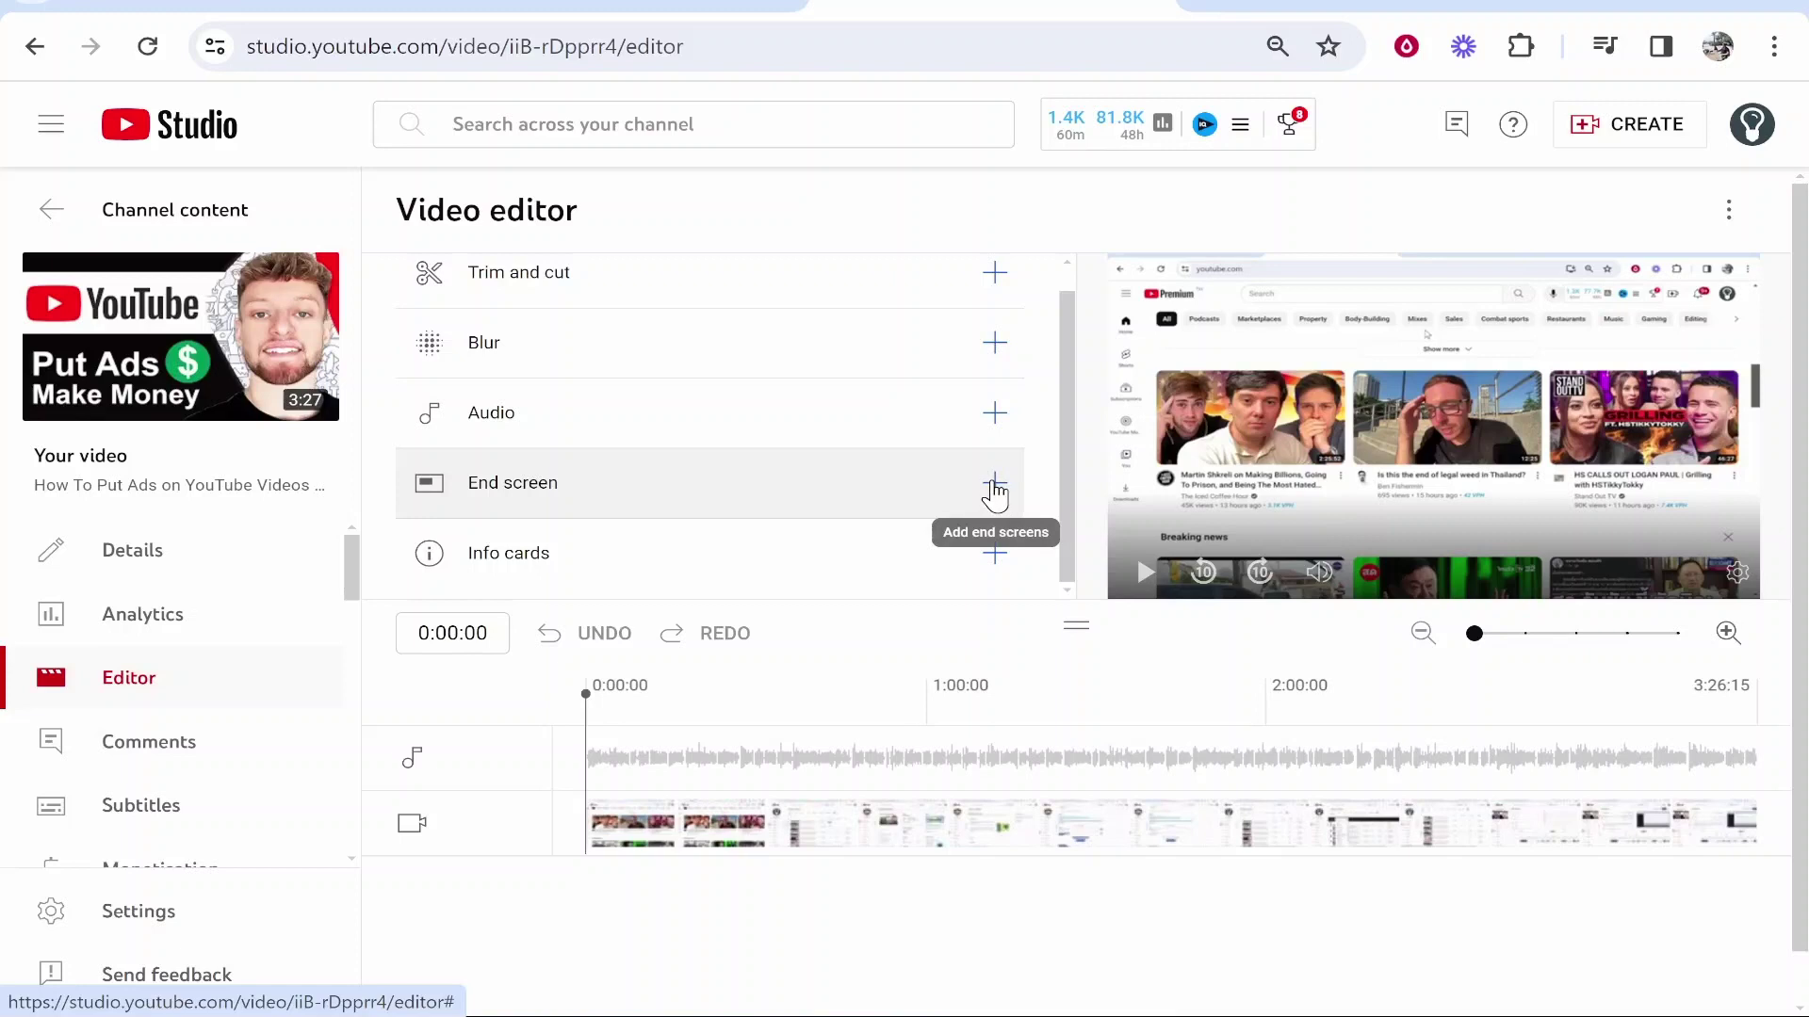
click(994, 487)
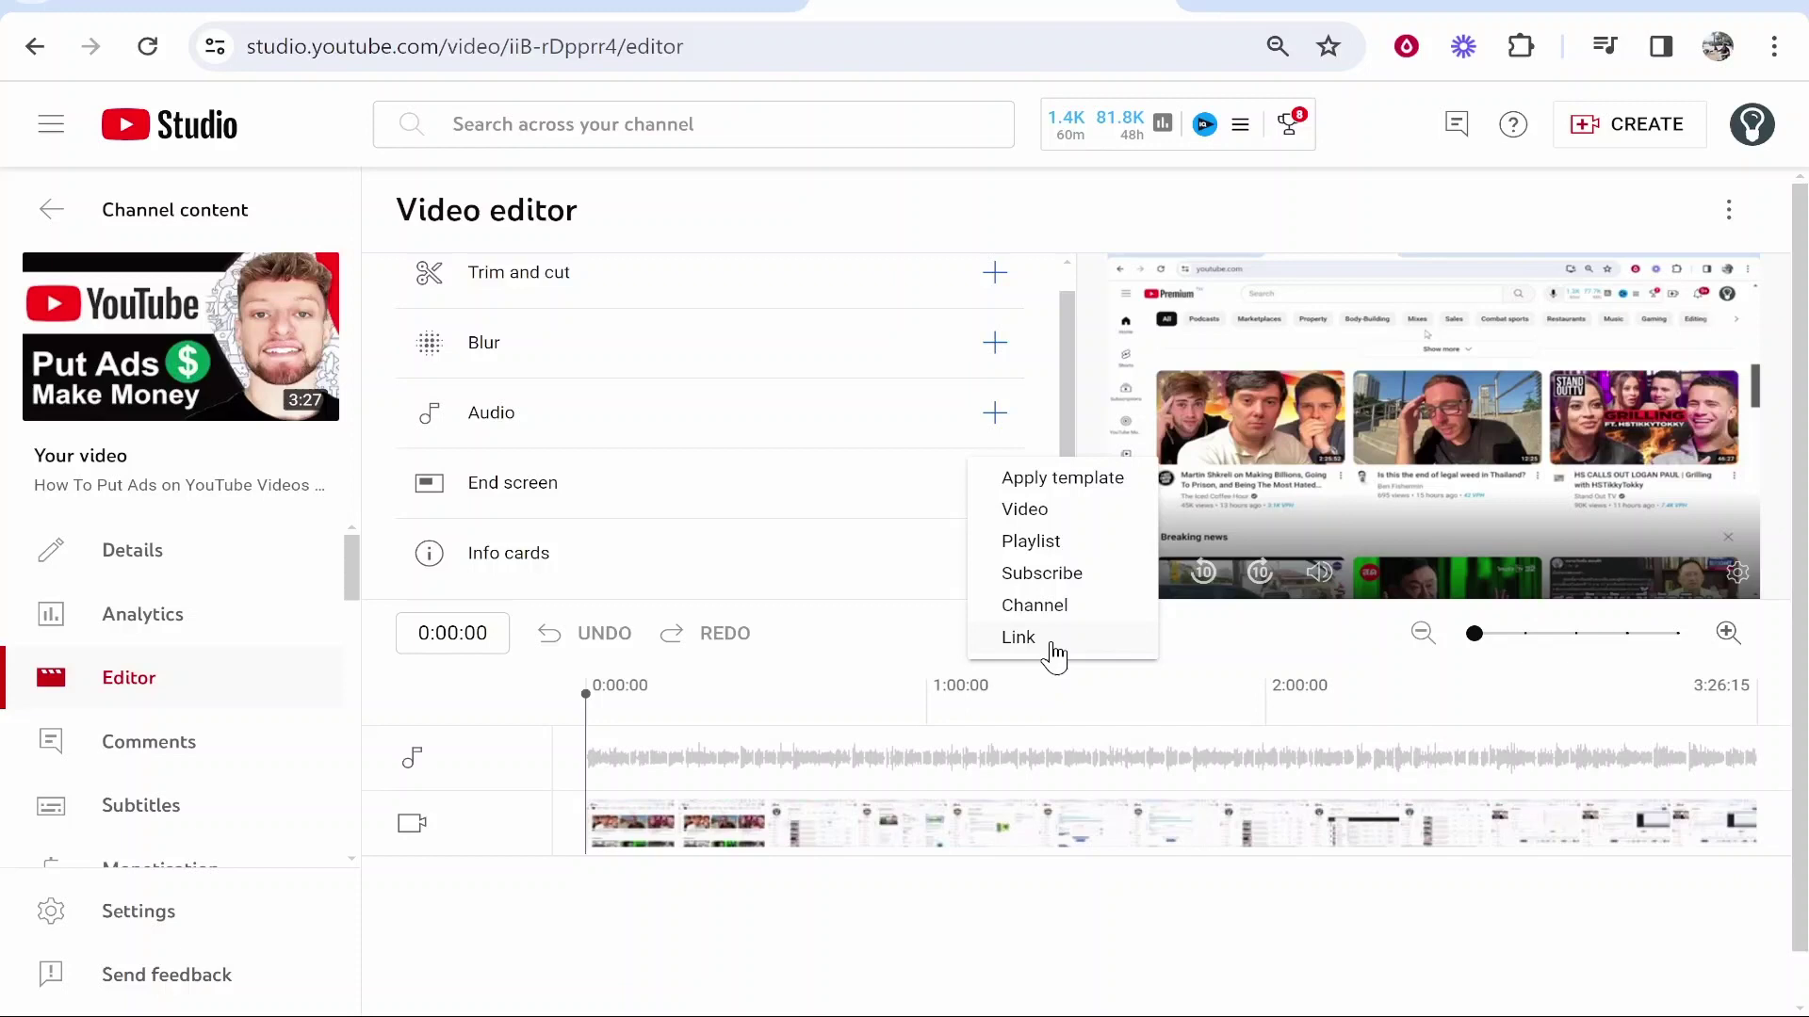
click(1077, 488)
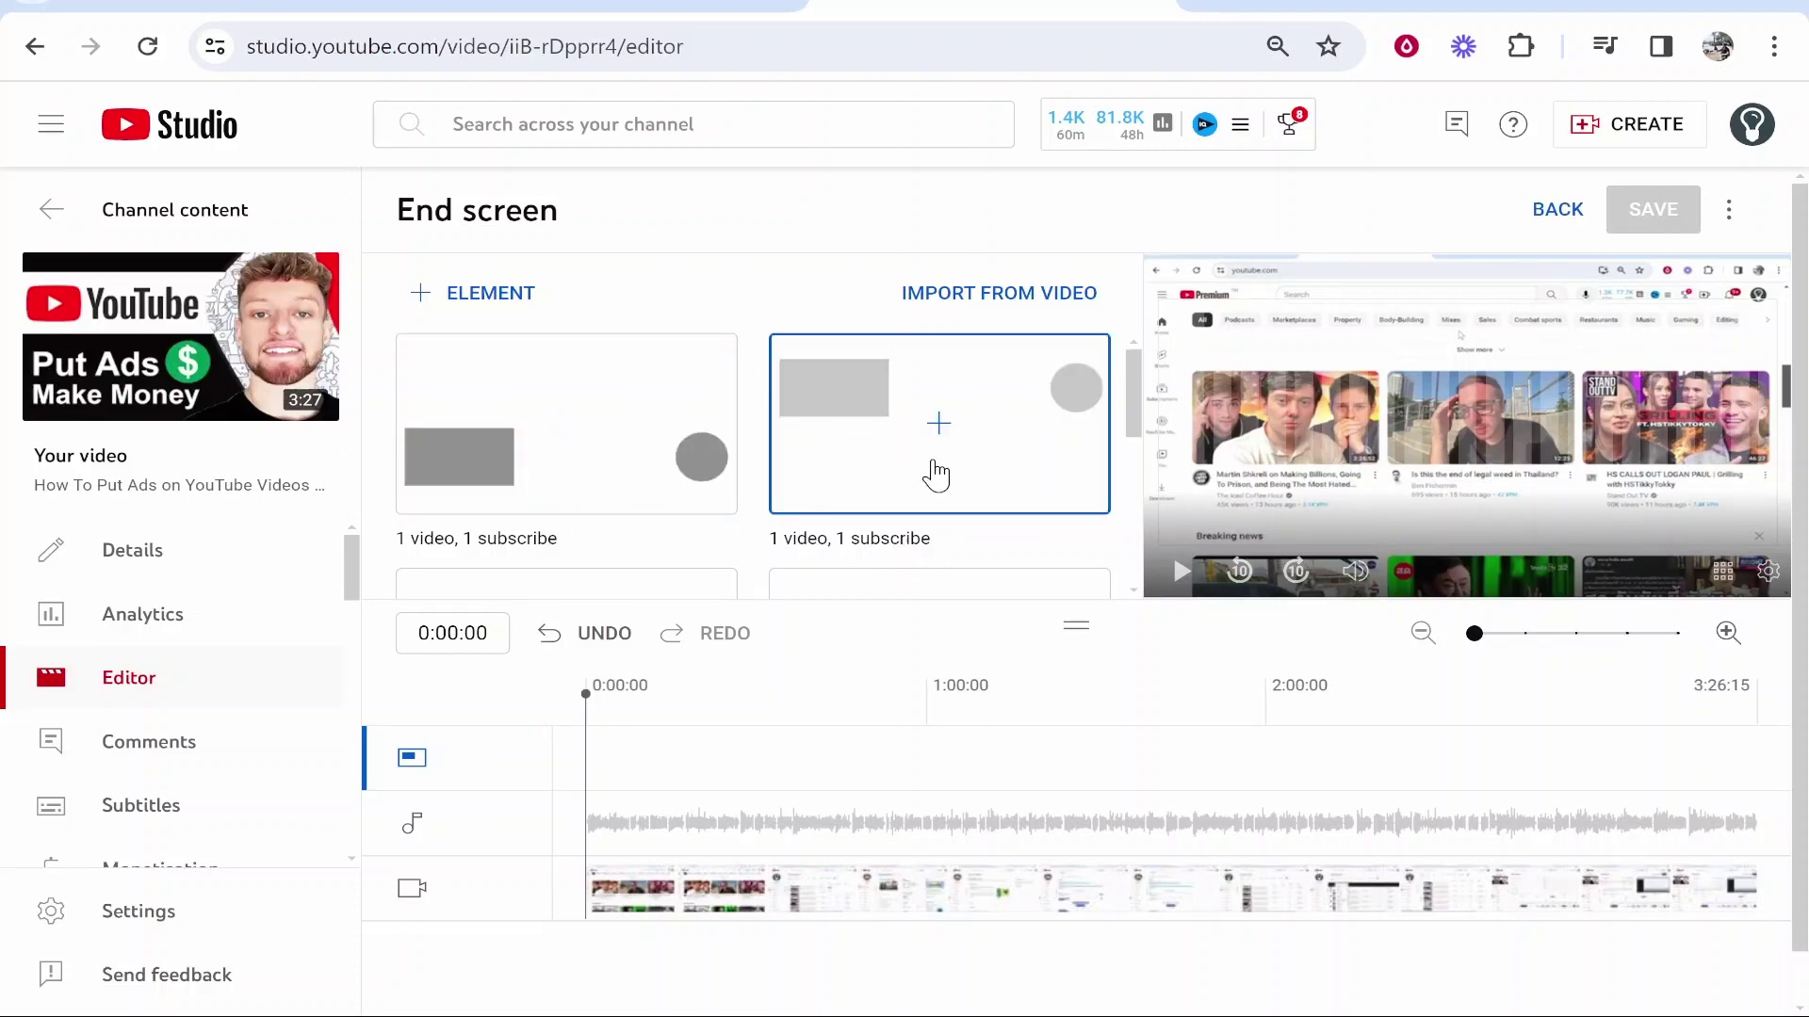
scroll(967, 482, down, 3)
scroll(980, 488, down, 2)
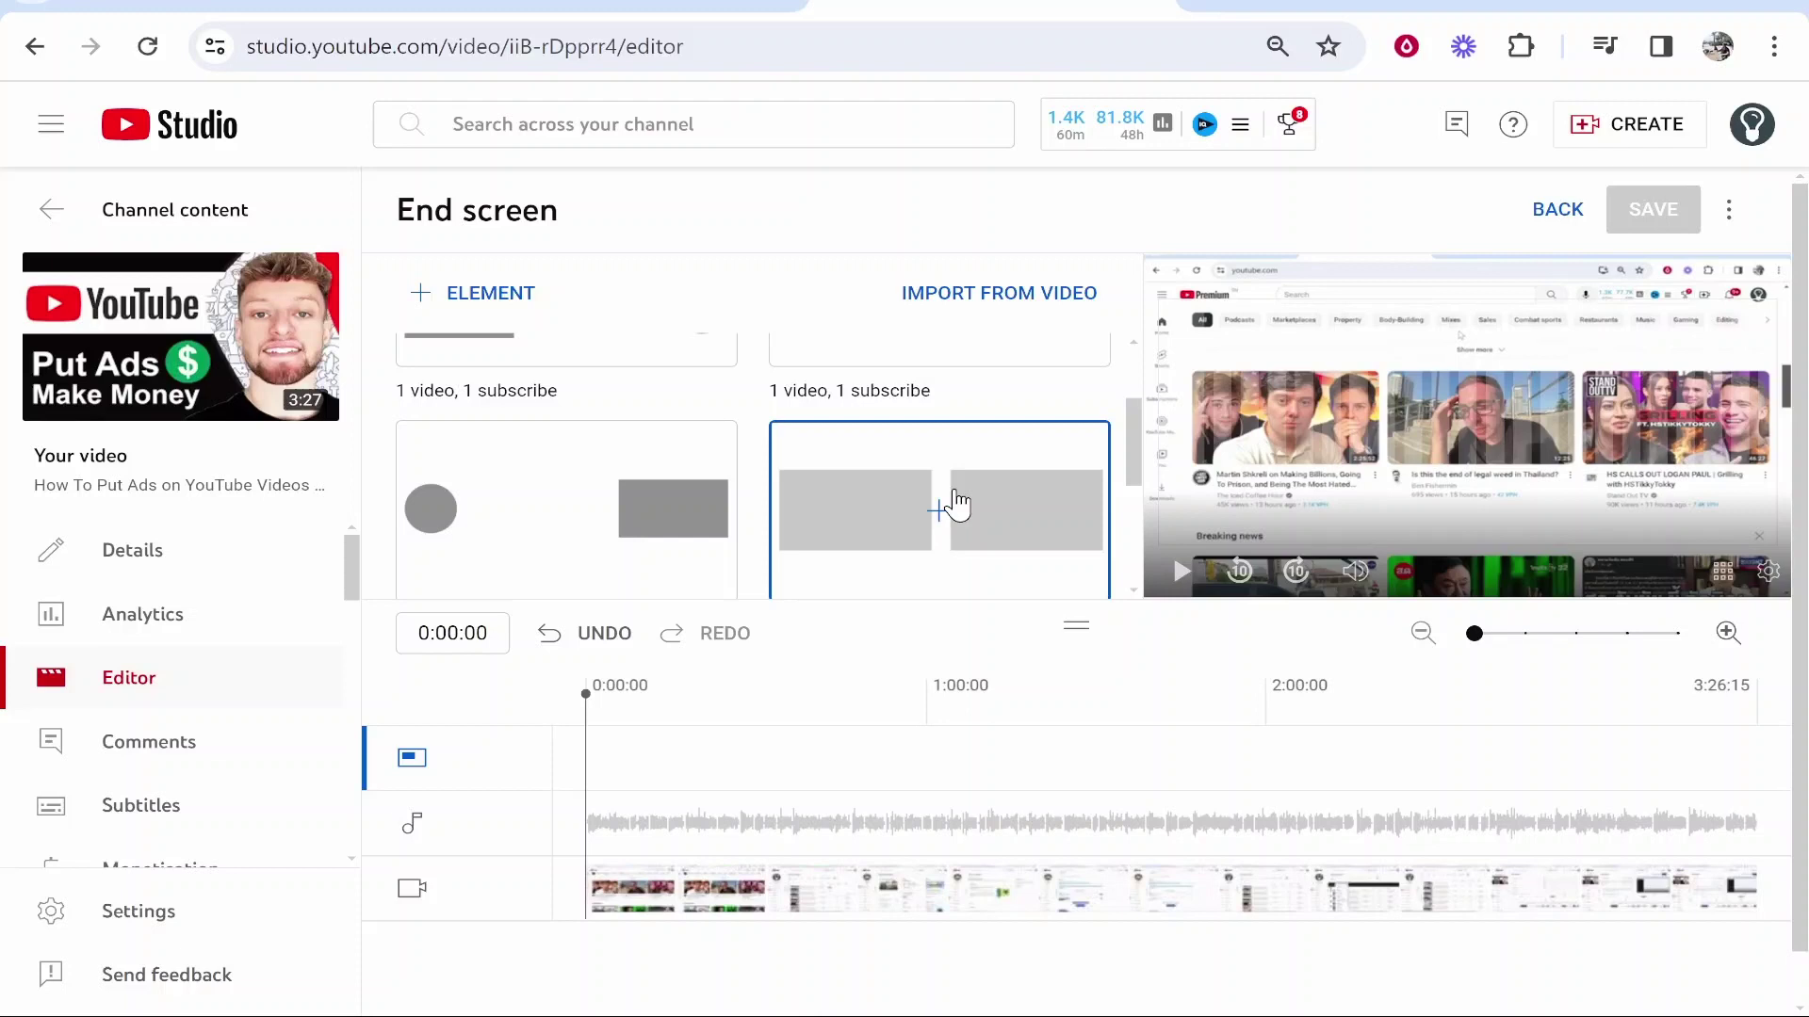
scroll(957, 506, up, 2)
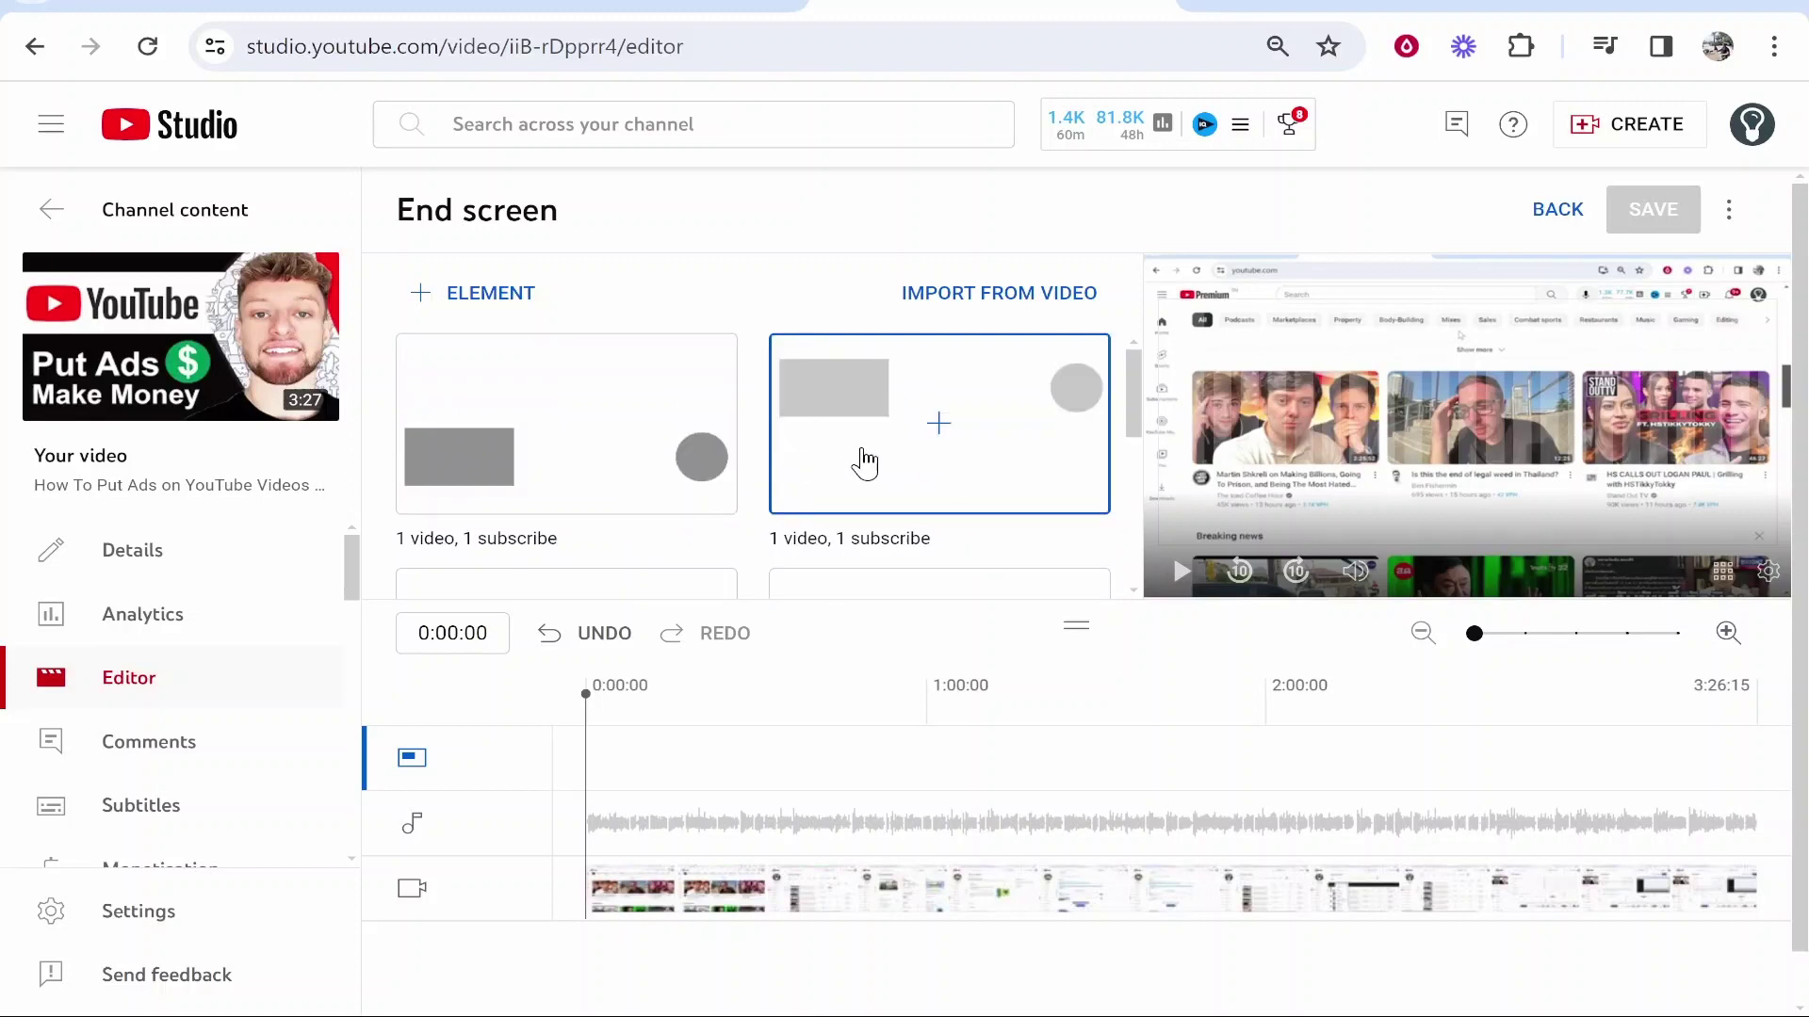
Apply the '1 video, 1 subscribe' template and start the end screen elements at 3:14:12.
click(967, 426)
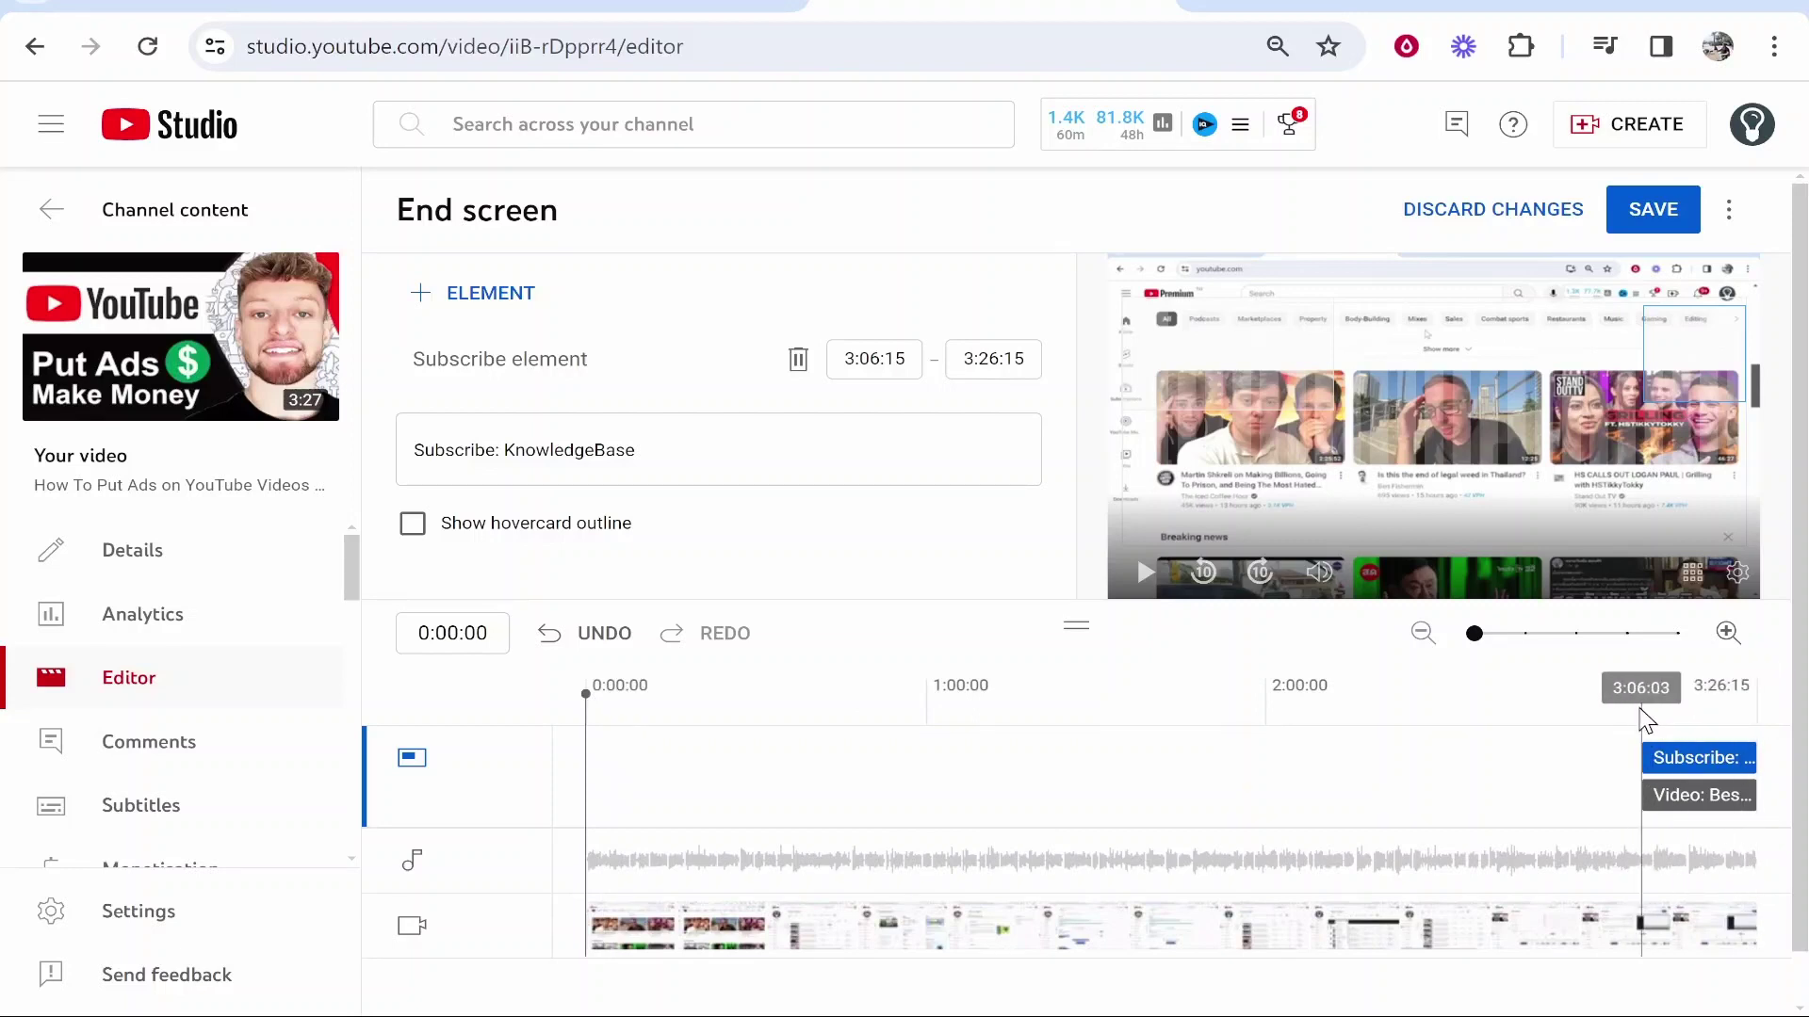
click(1631, 718)
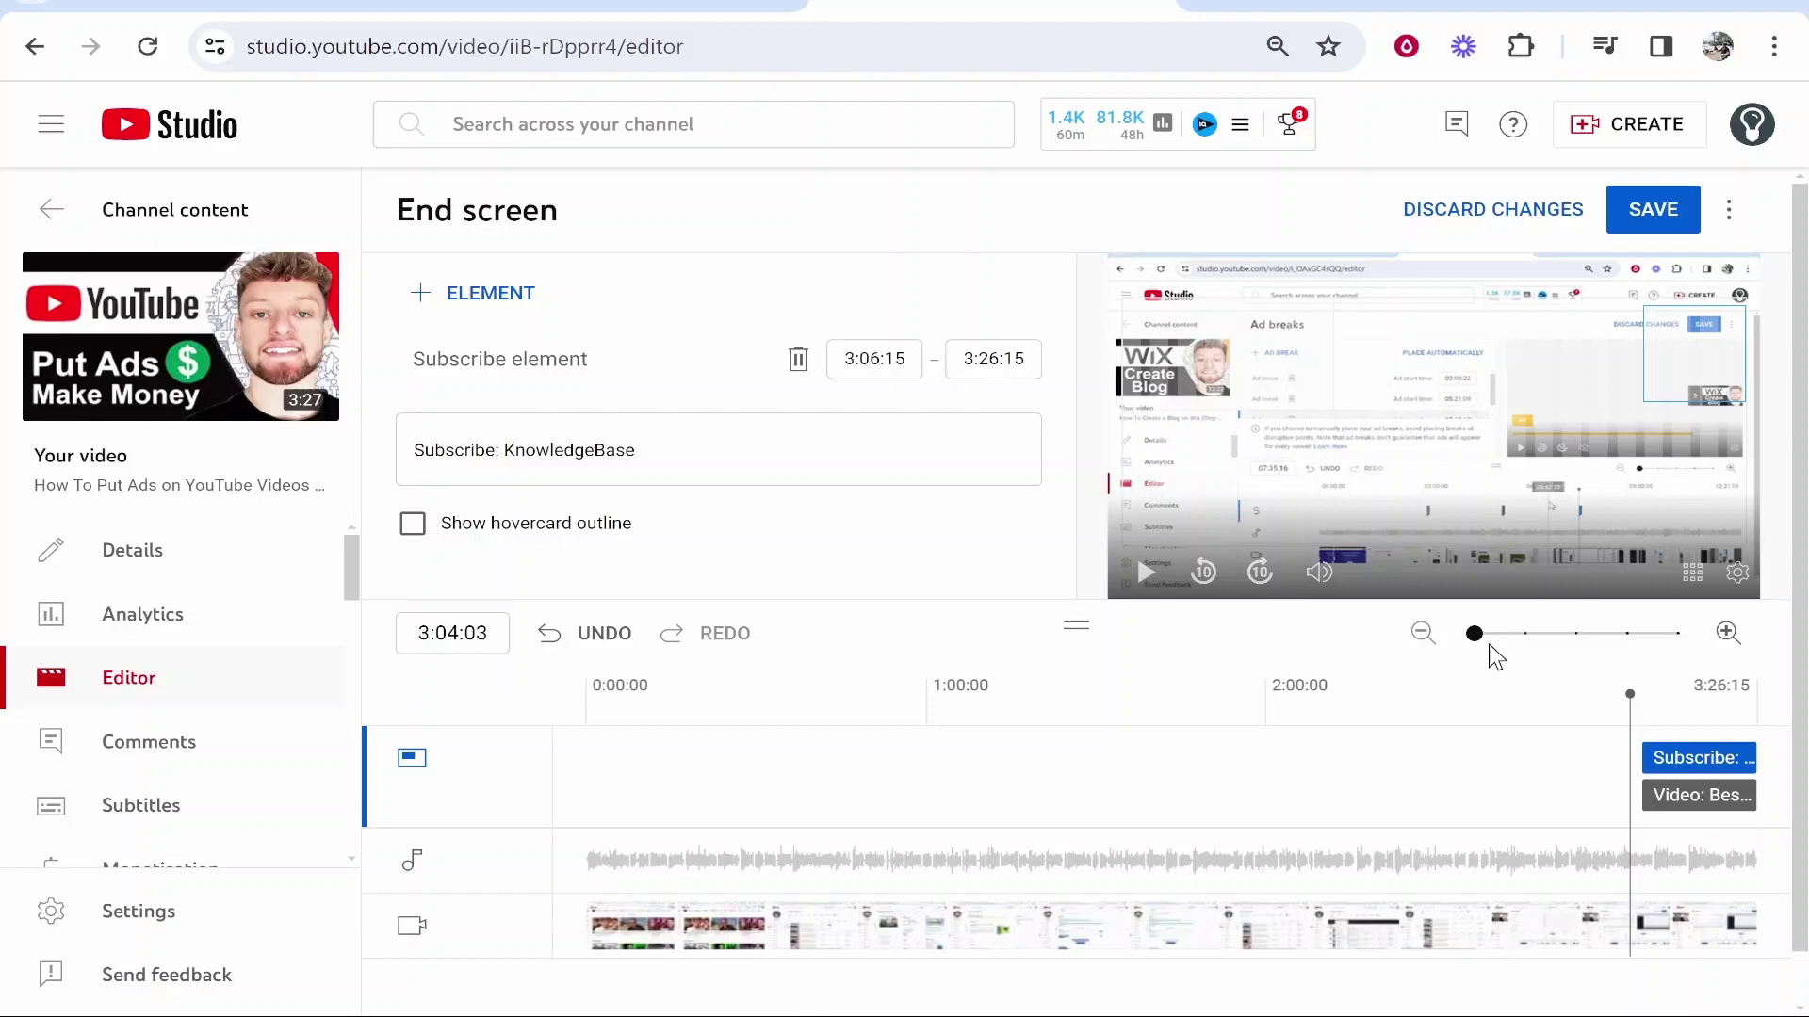
drag(1481, 638, 1507, 634)
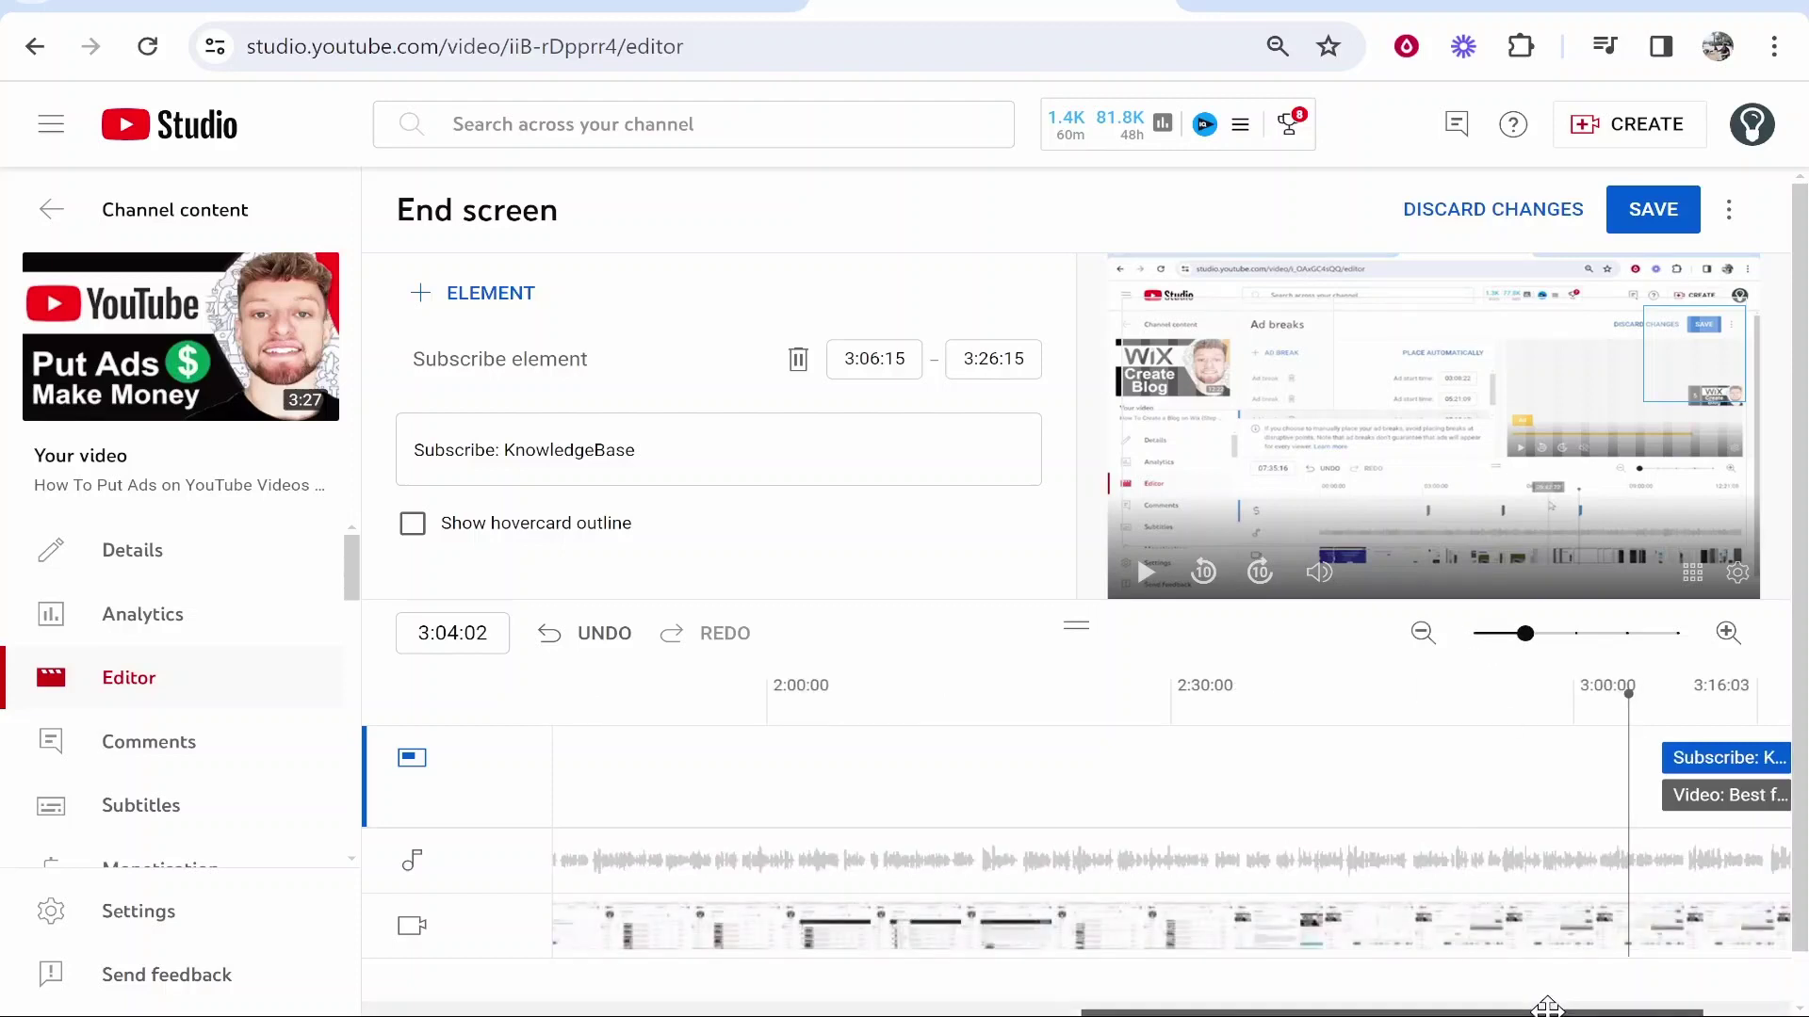
drag(1555, 1010, 1644, 1011)
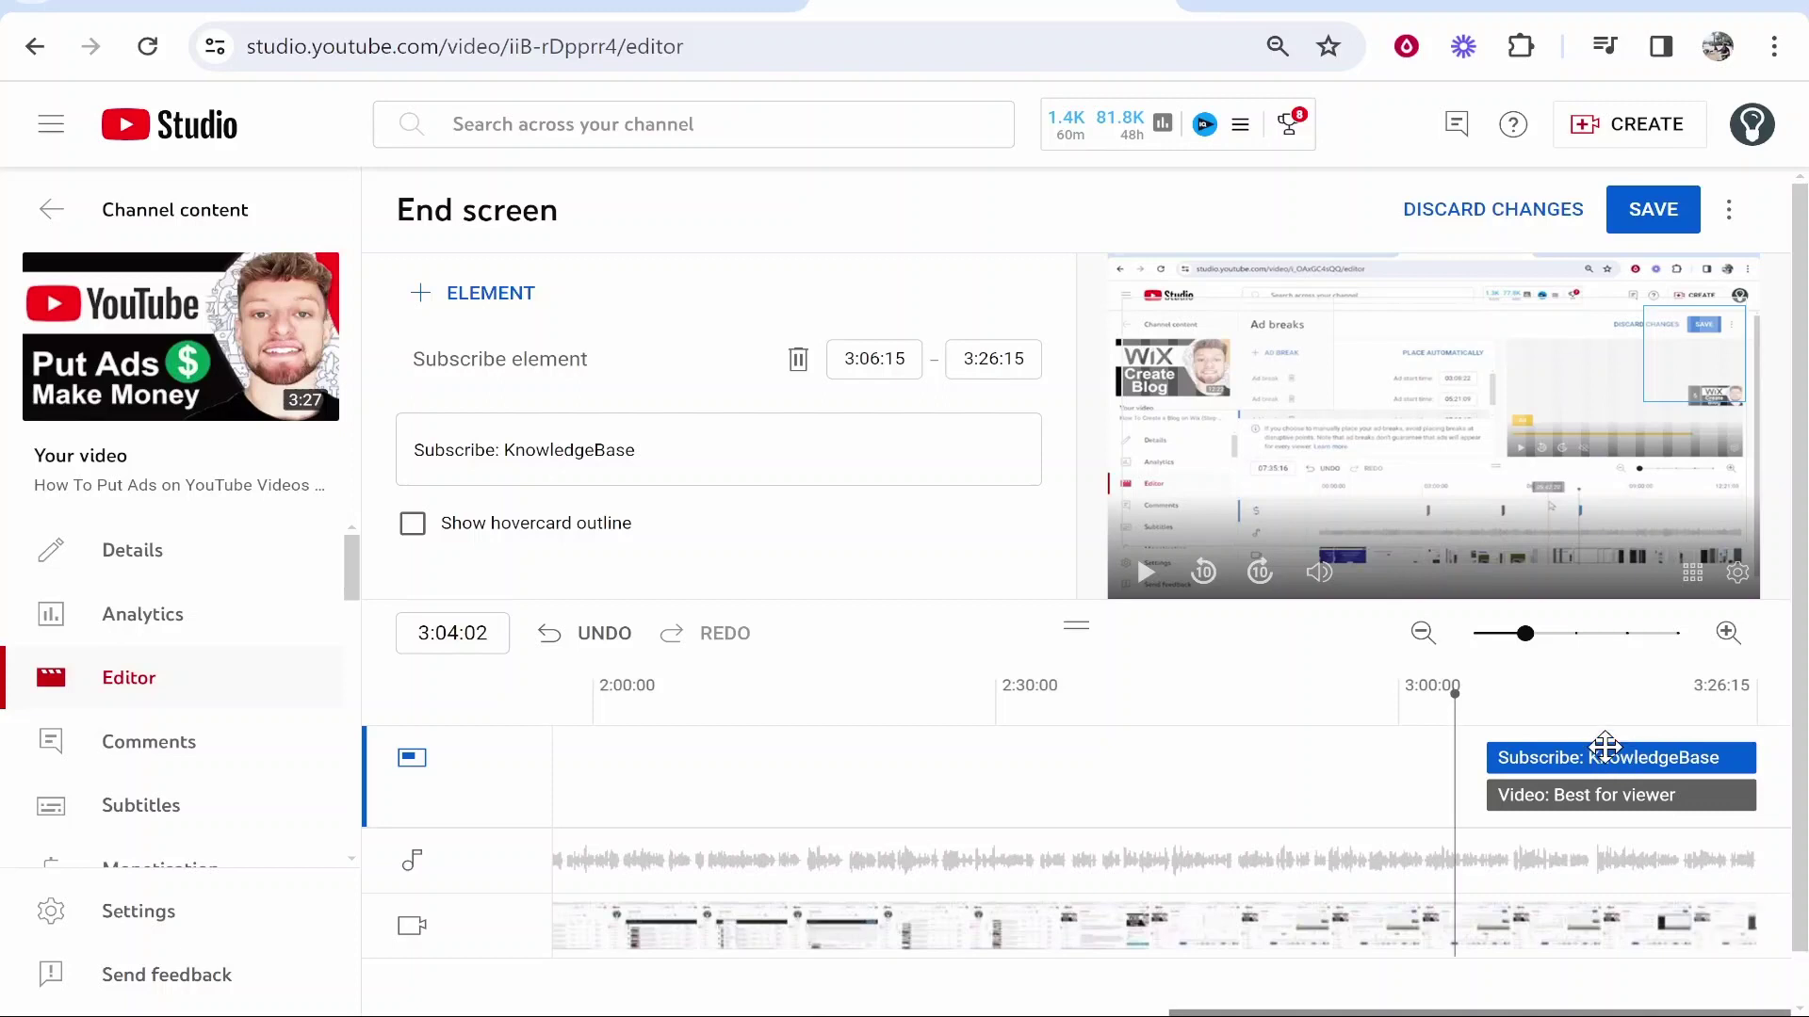
click(1564, 796)
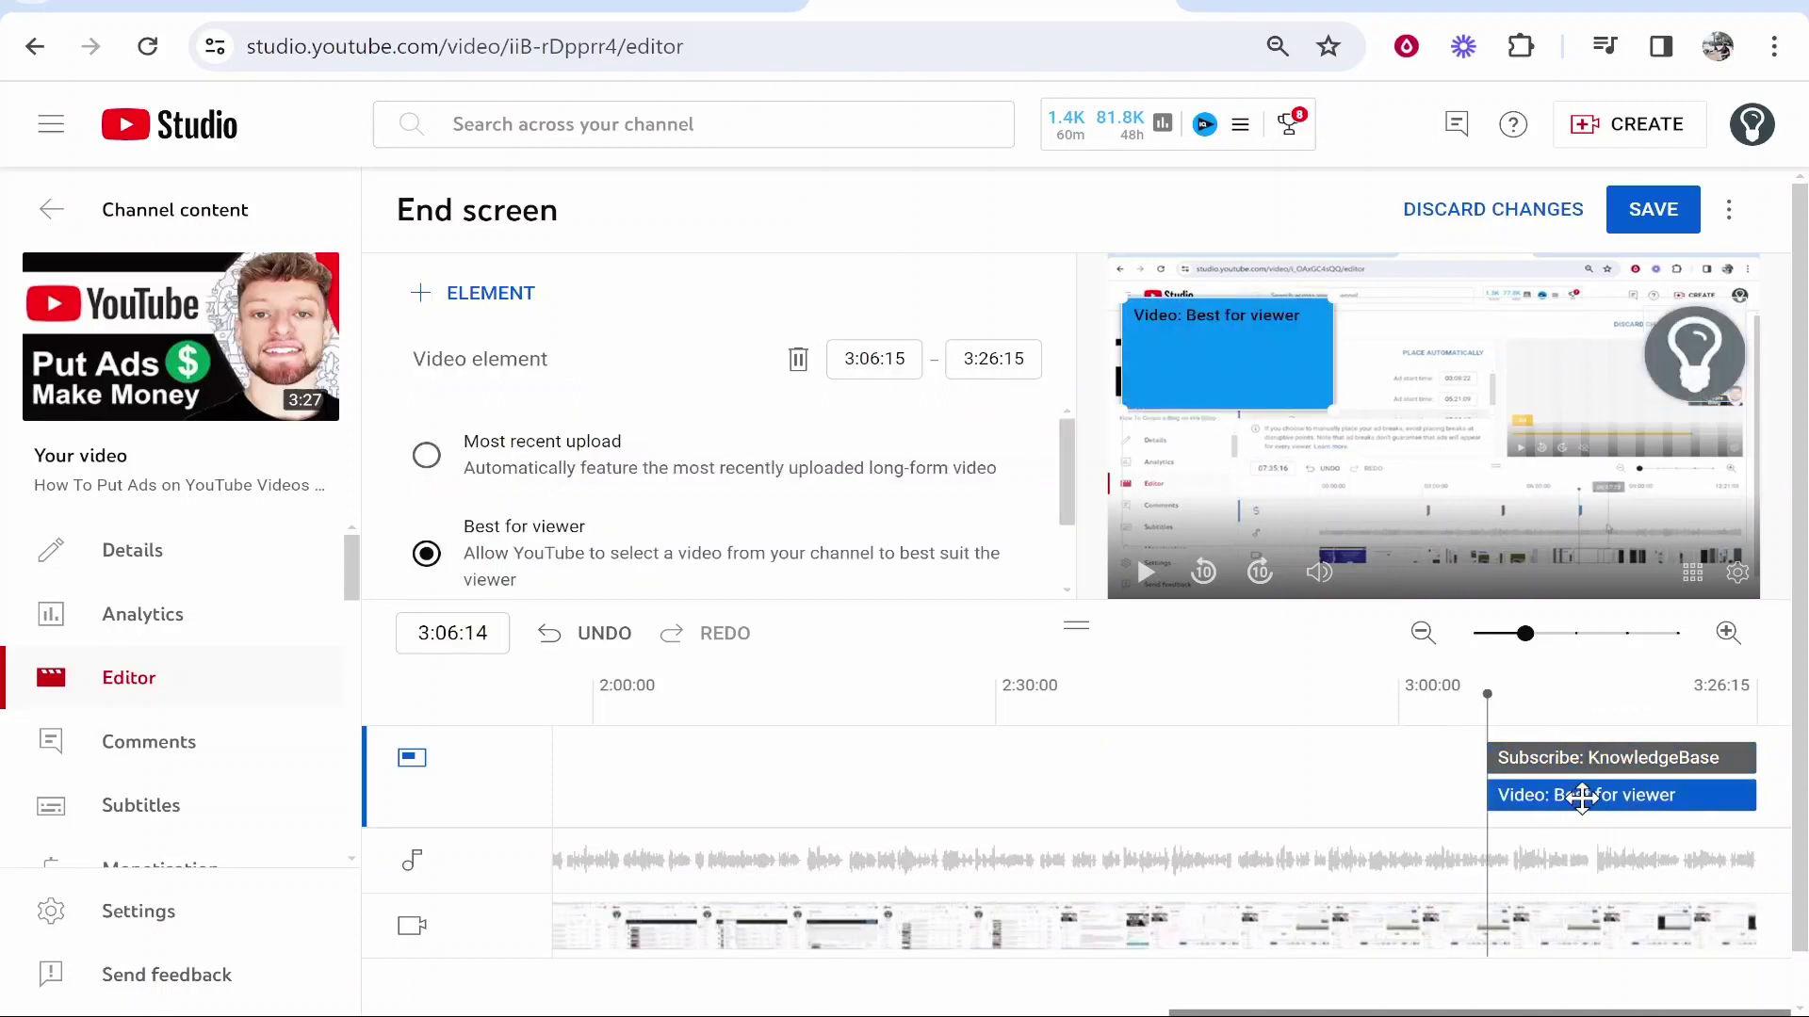
drag(1482, 758, 1590, 758)
drag(1493, 796, 1597, 782)
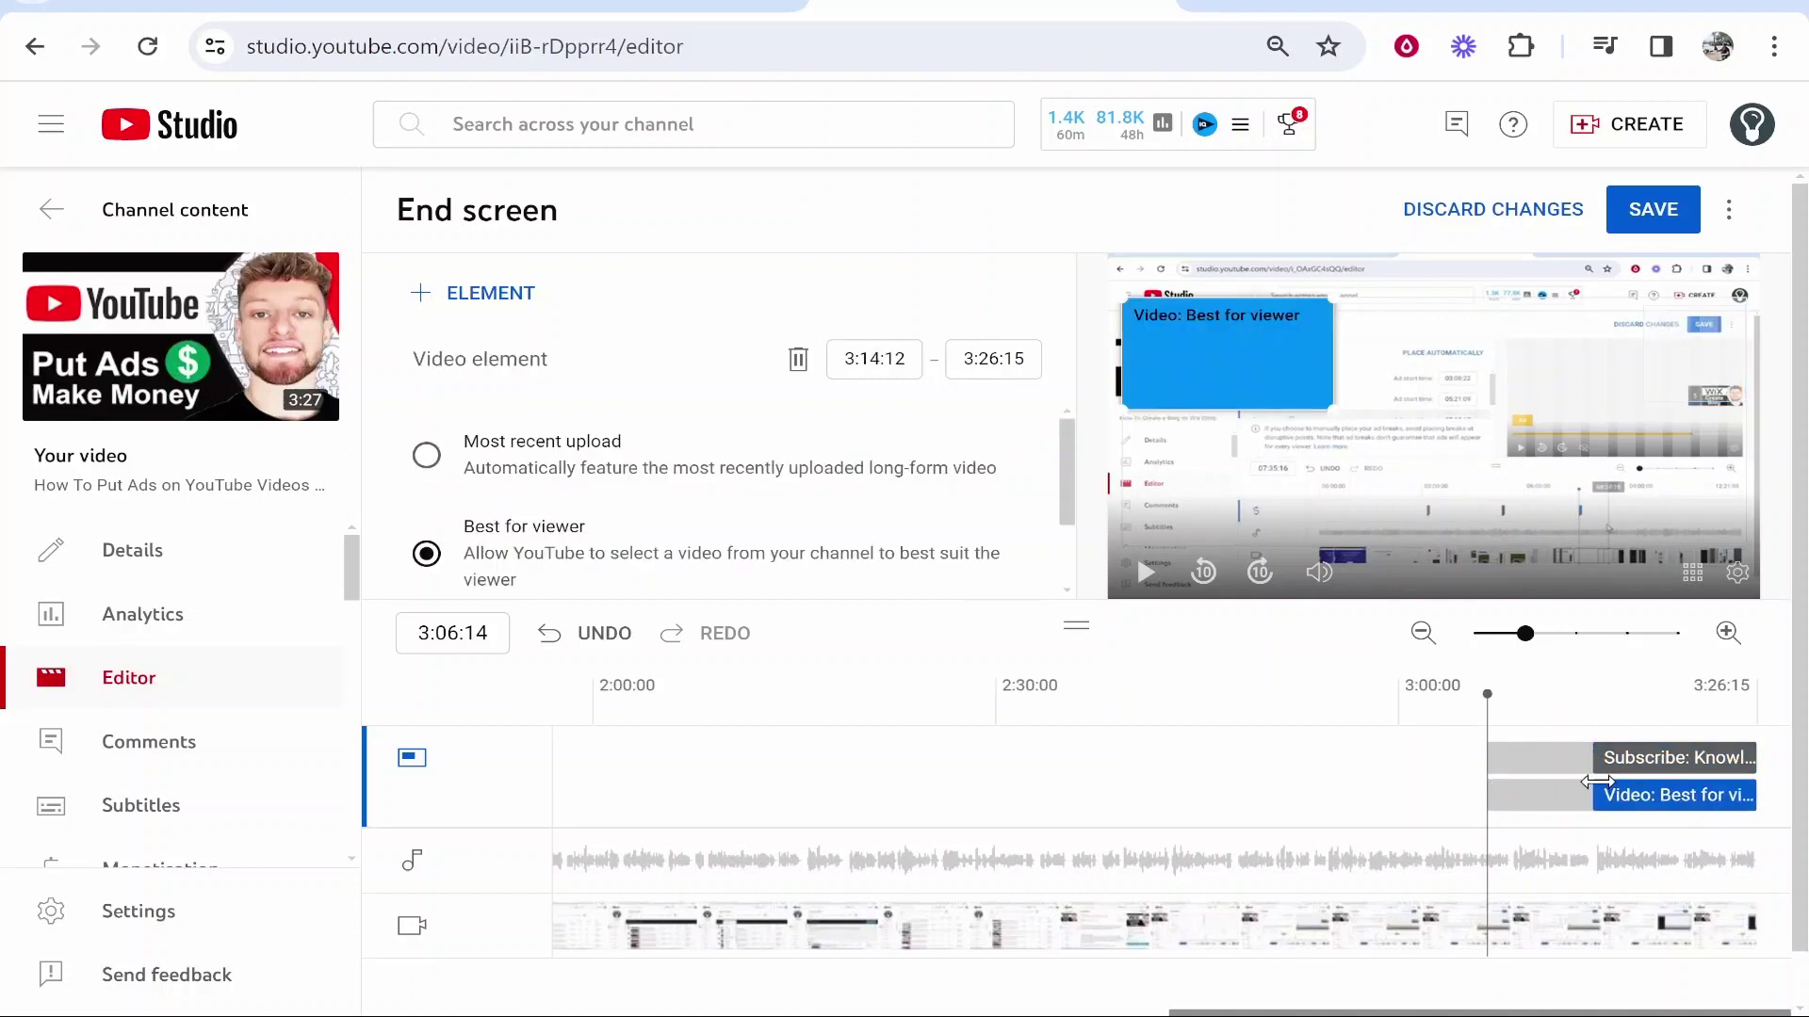
Reposition the subscribe element, then move the Best for viewer element down-right and enlarge it.
click(1592, 702)
click(1592, 760)
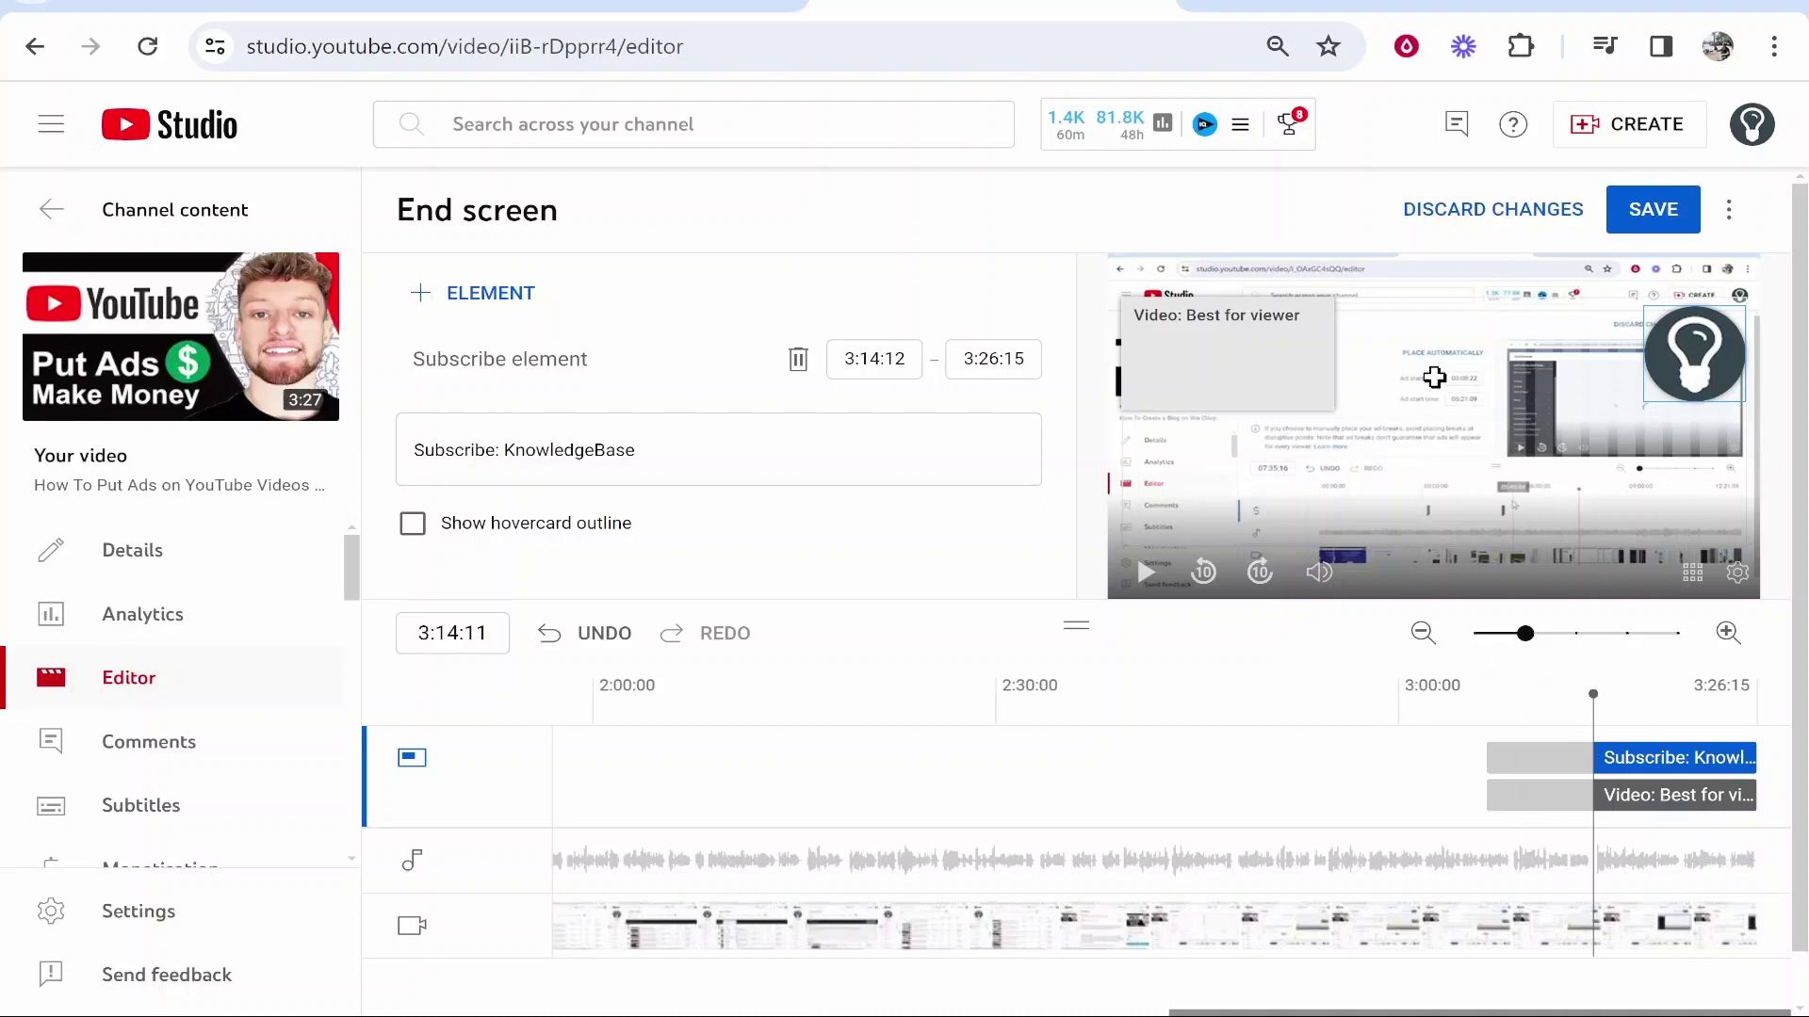
drag(1682, 363, 1704, 326)
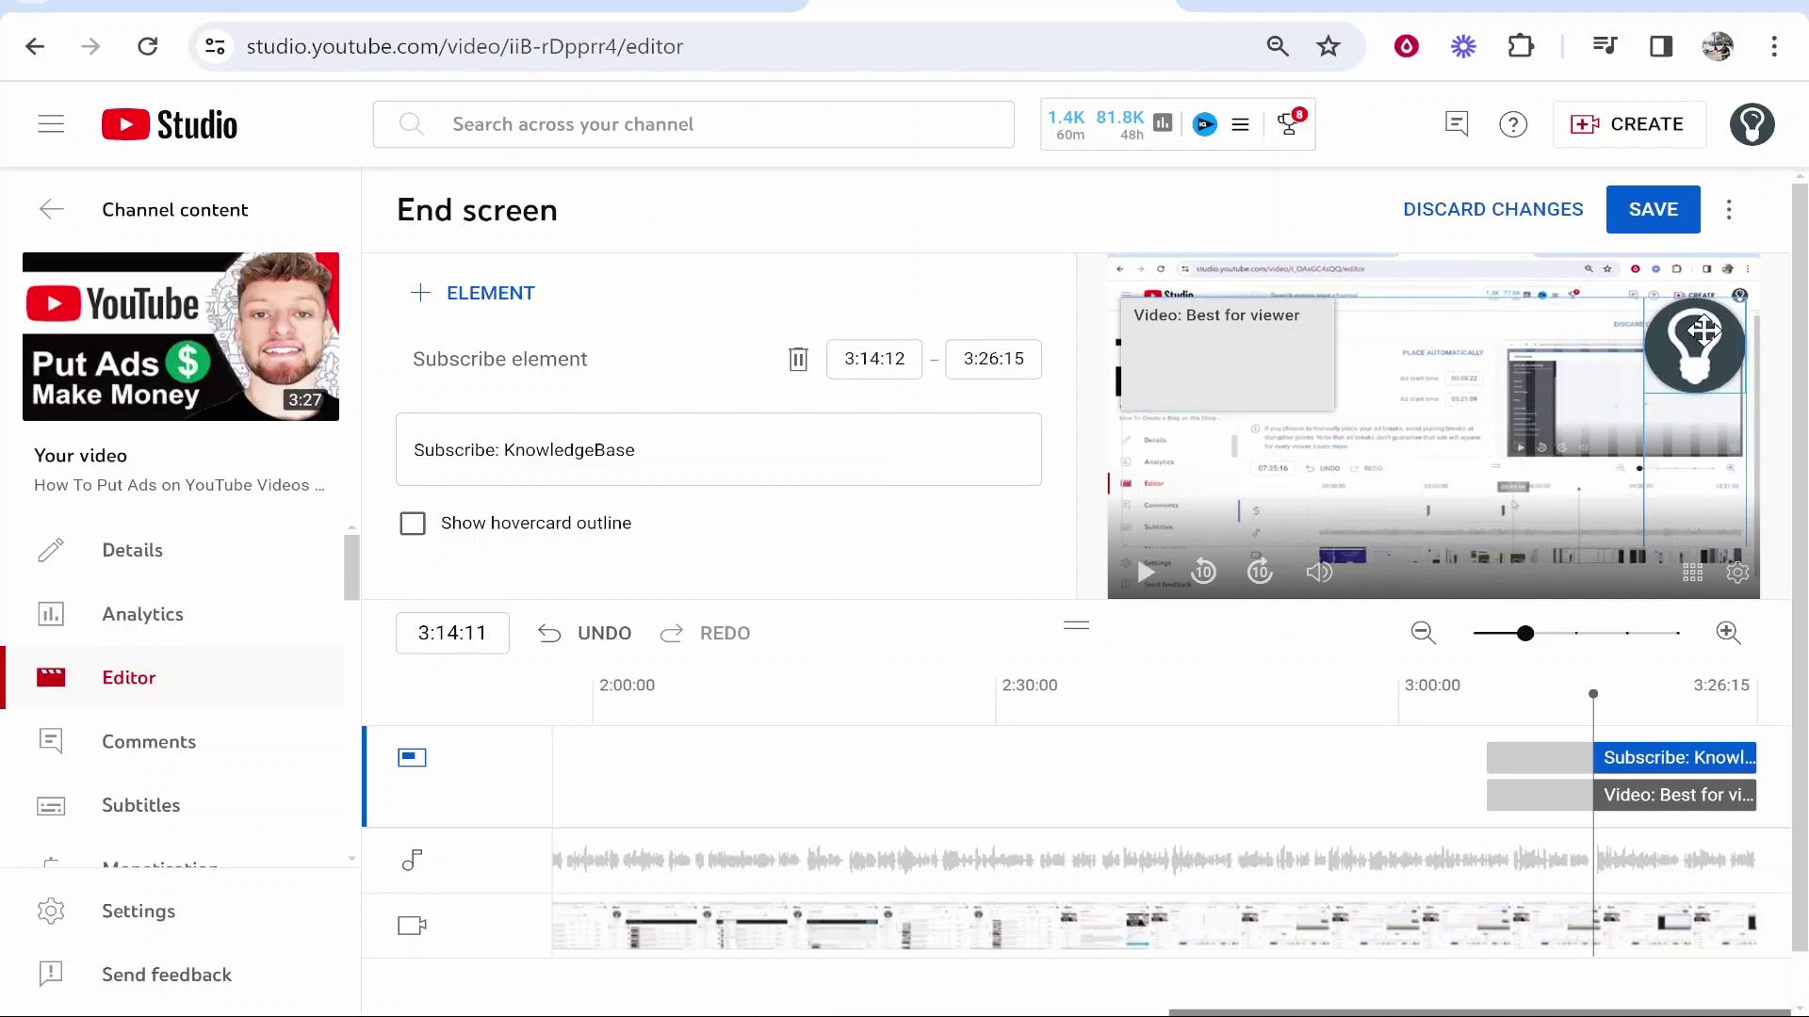
click(1707, 802)
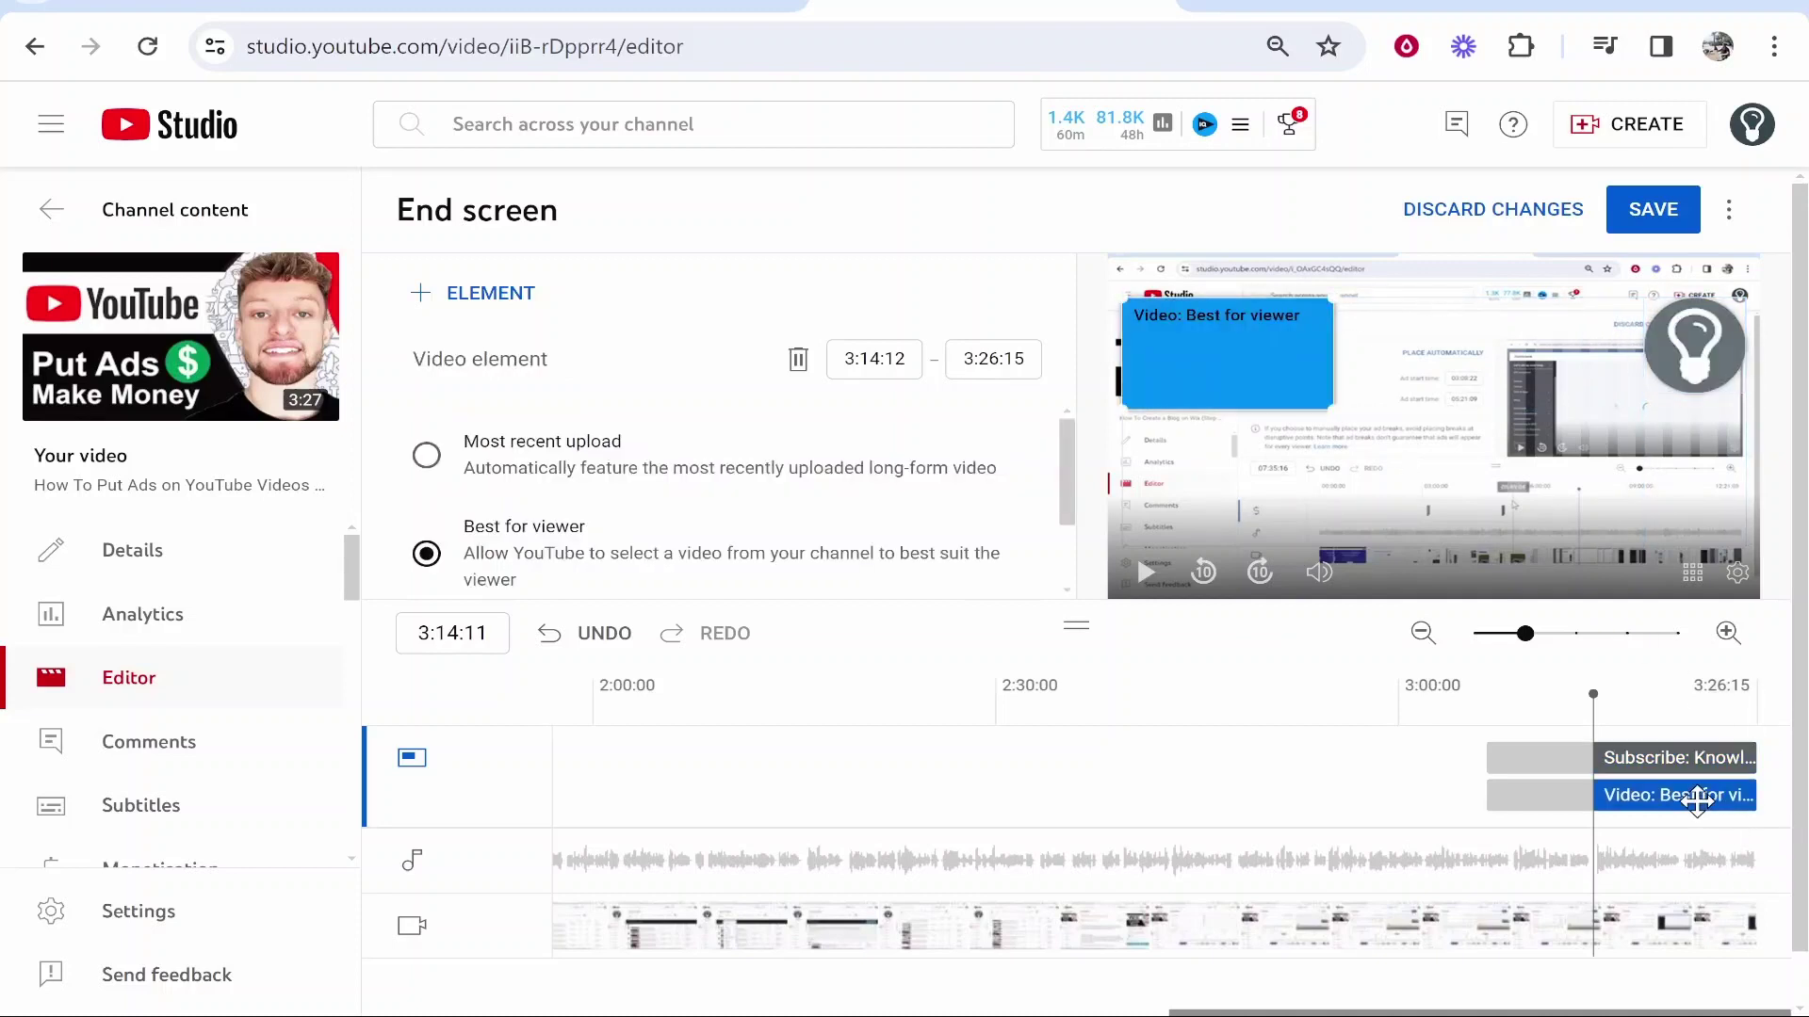
drag(1211, 356, 1501, 489)
drag(1320, 408, 1321, 421)
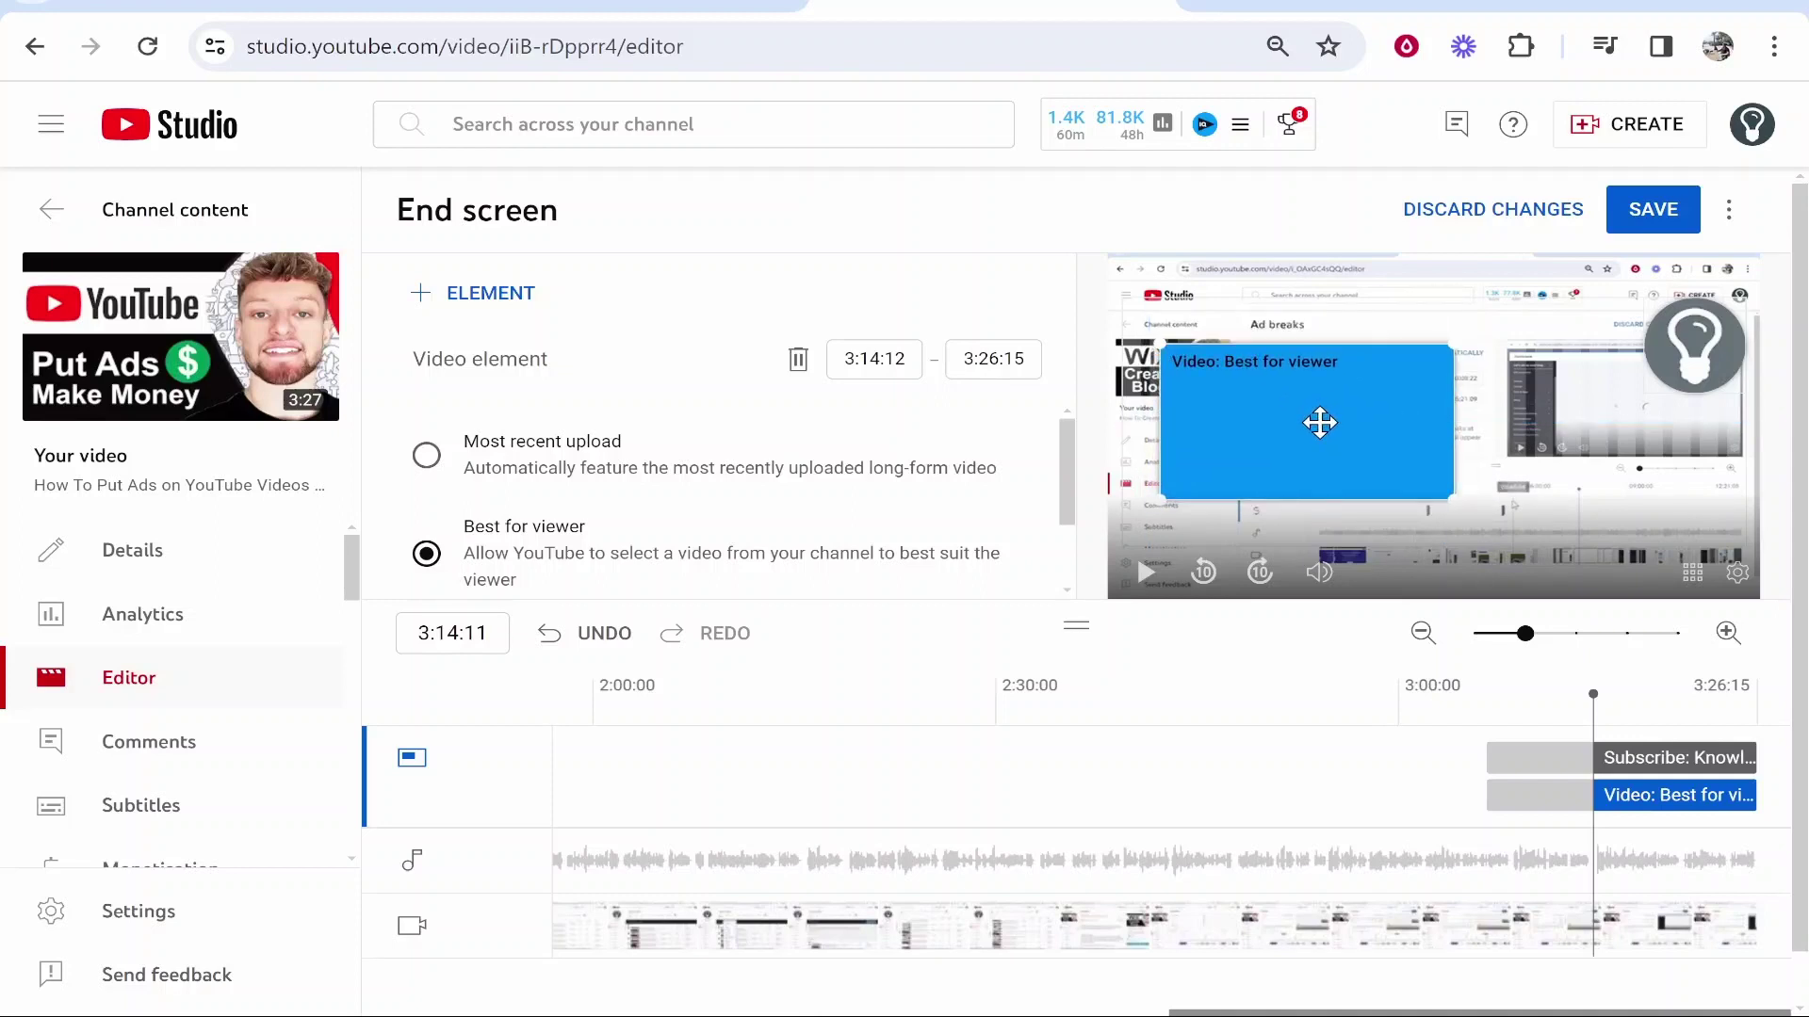
Keep Best for viewer rather than a specific video, and save the end screen.
scroll(527, 509, down, 1)
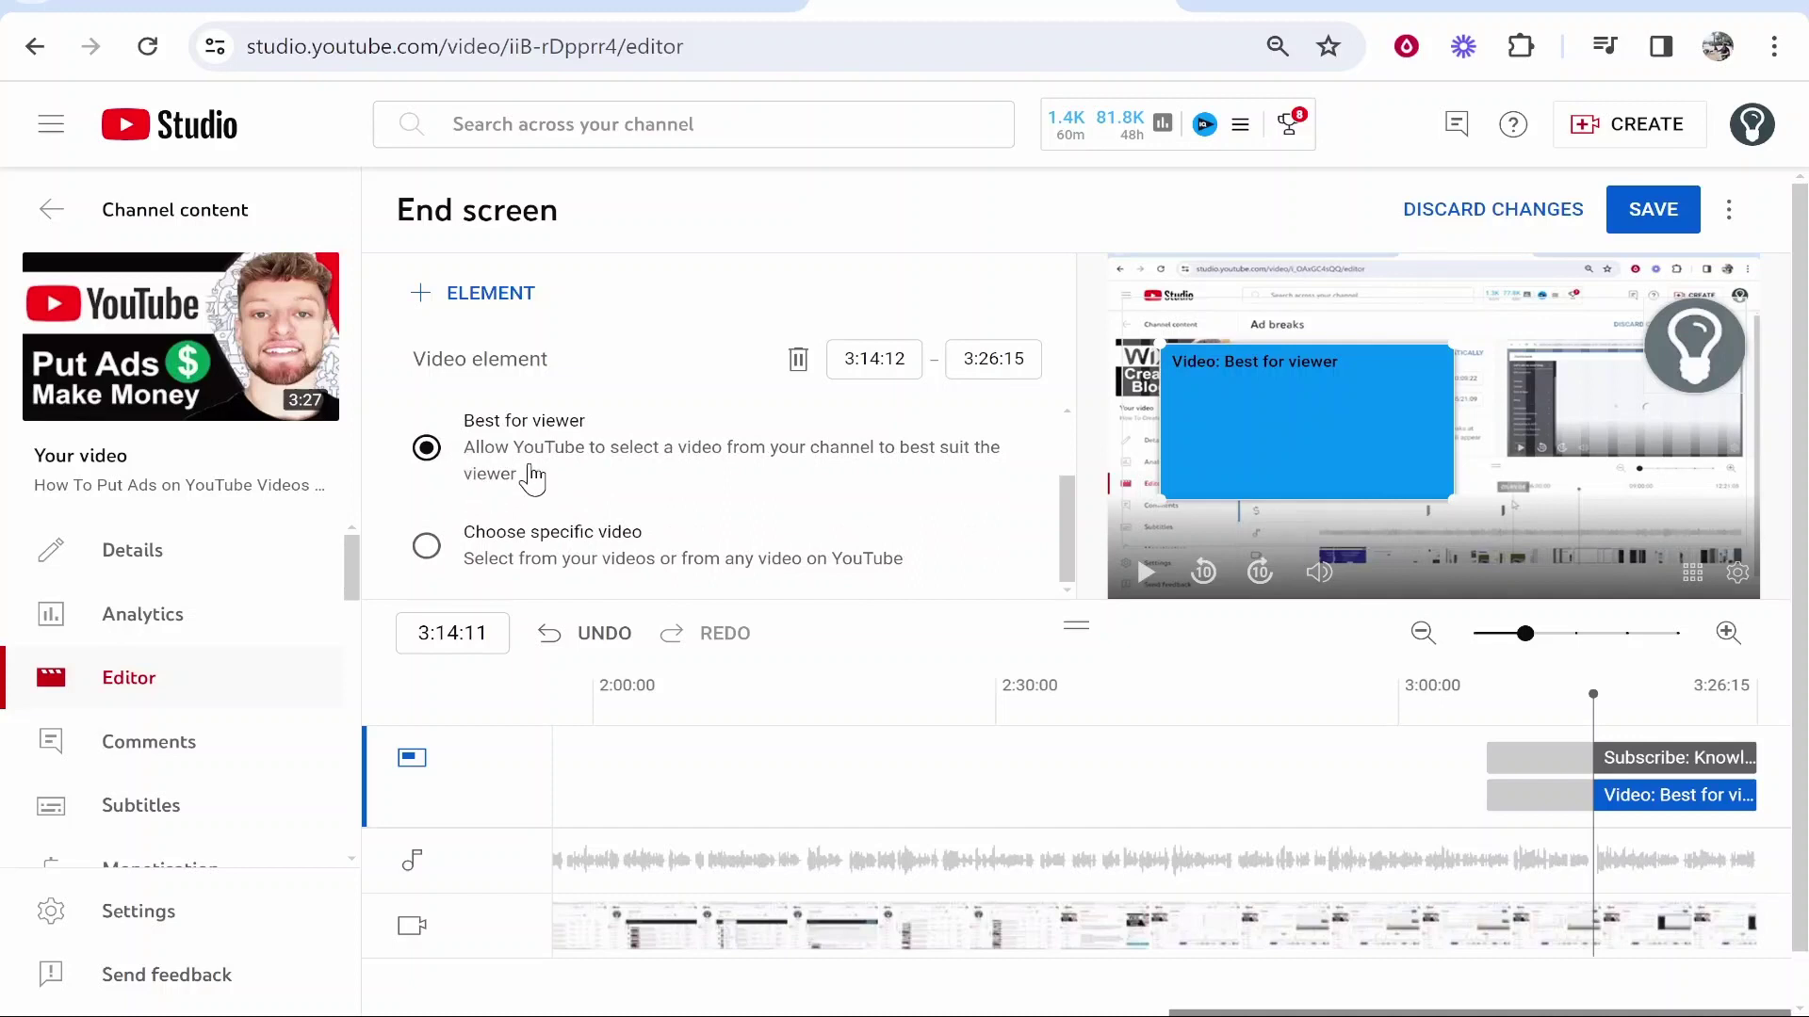
scroll(735, 509, up, 1)
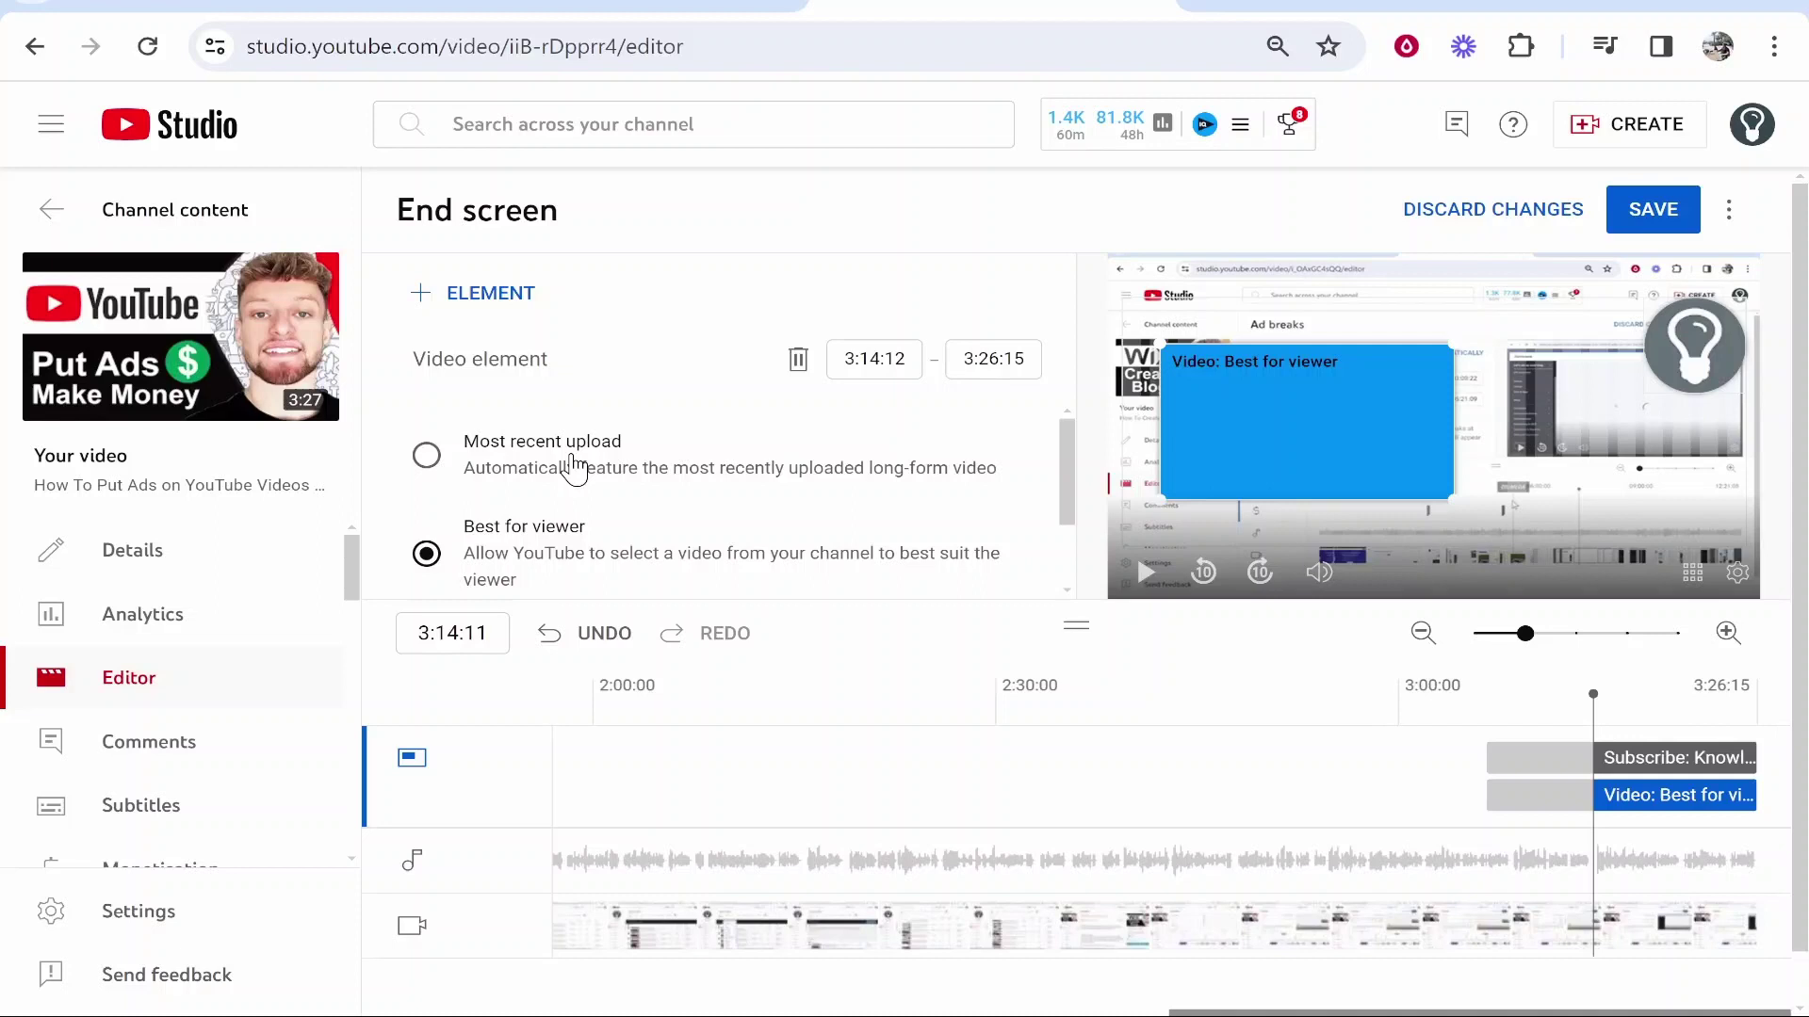
scroll(575, 471, down, 1)
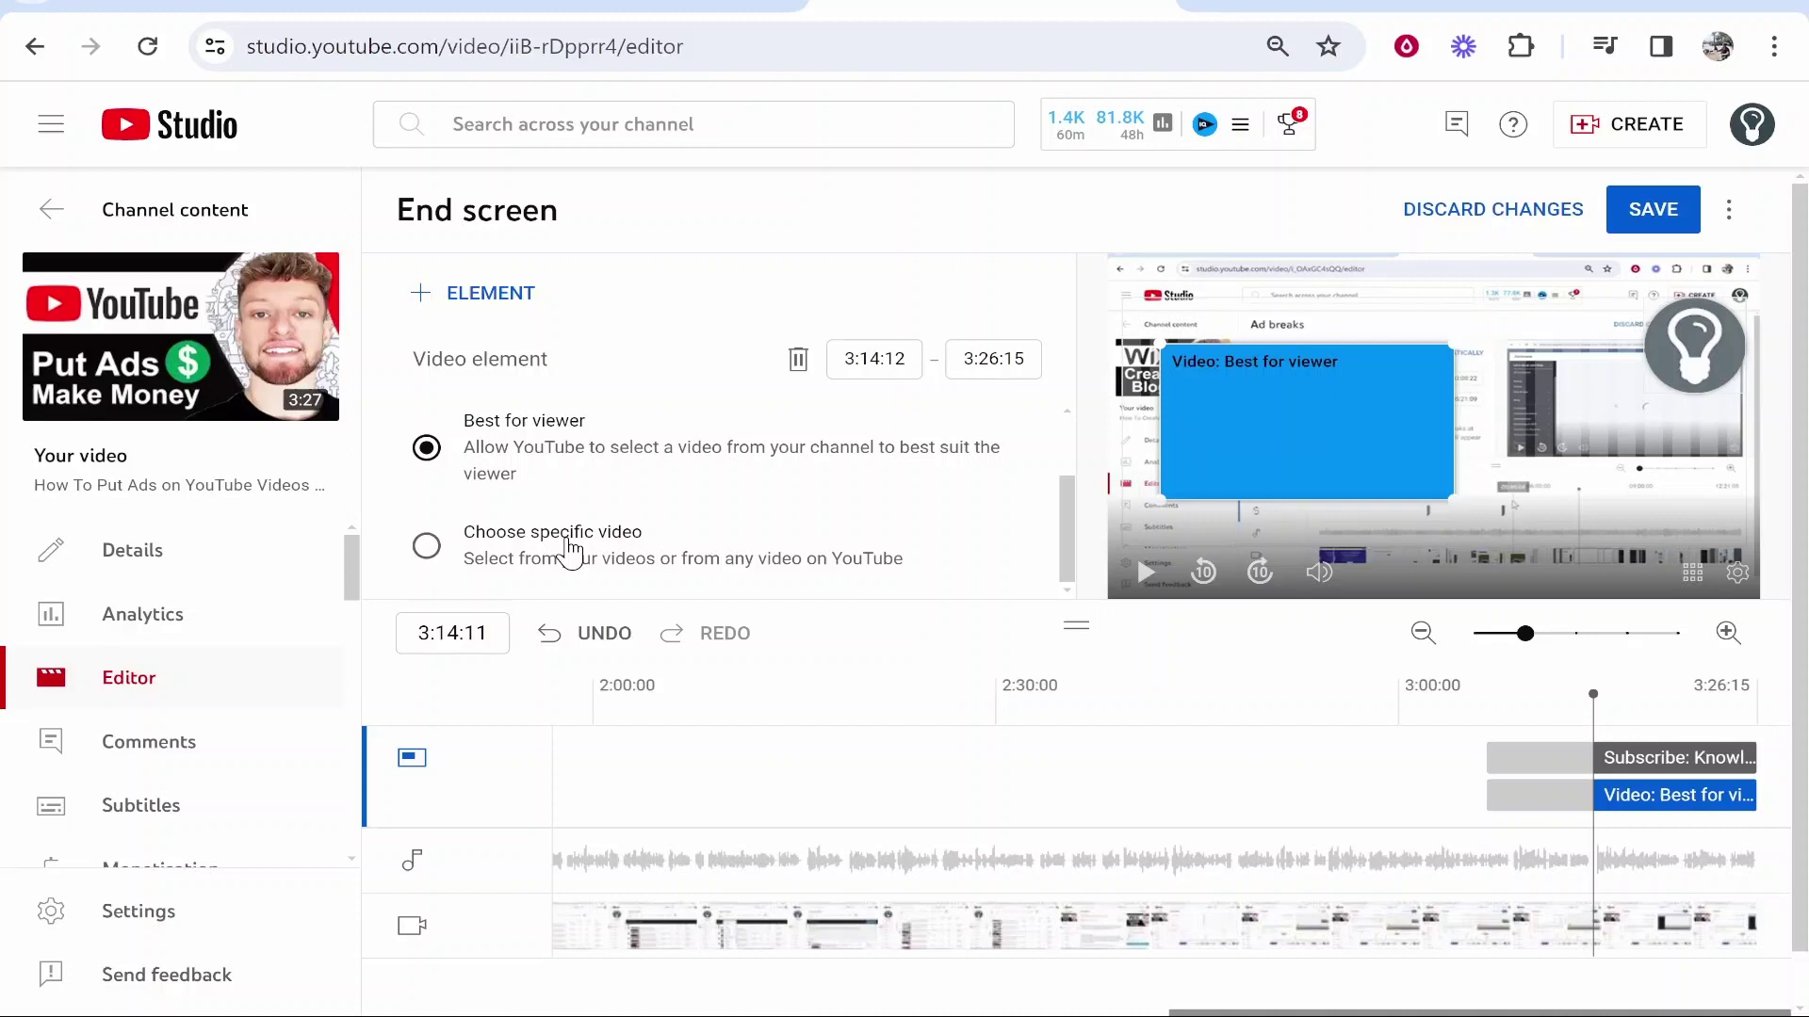
click(570, 553)
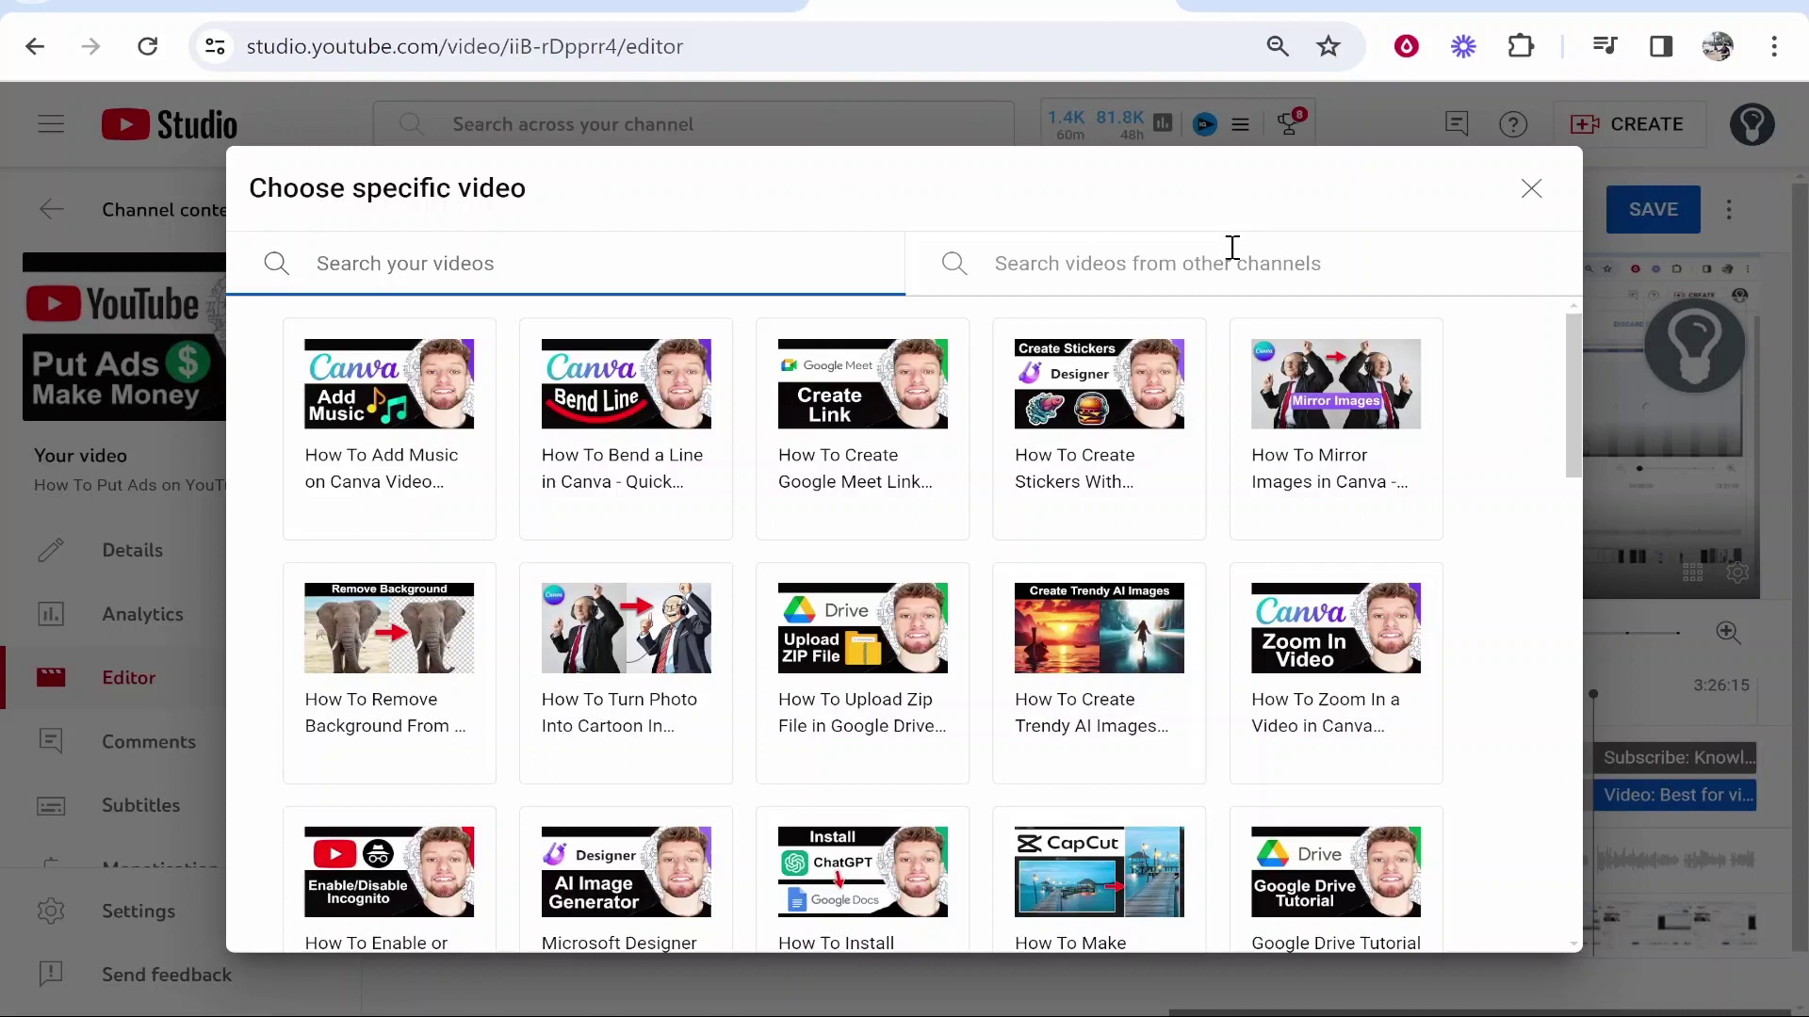
key(Escape)
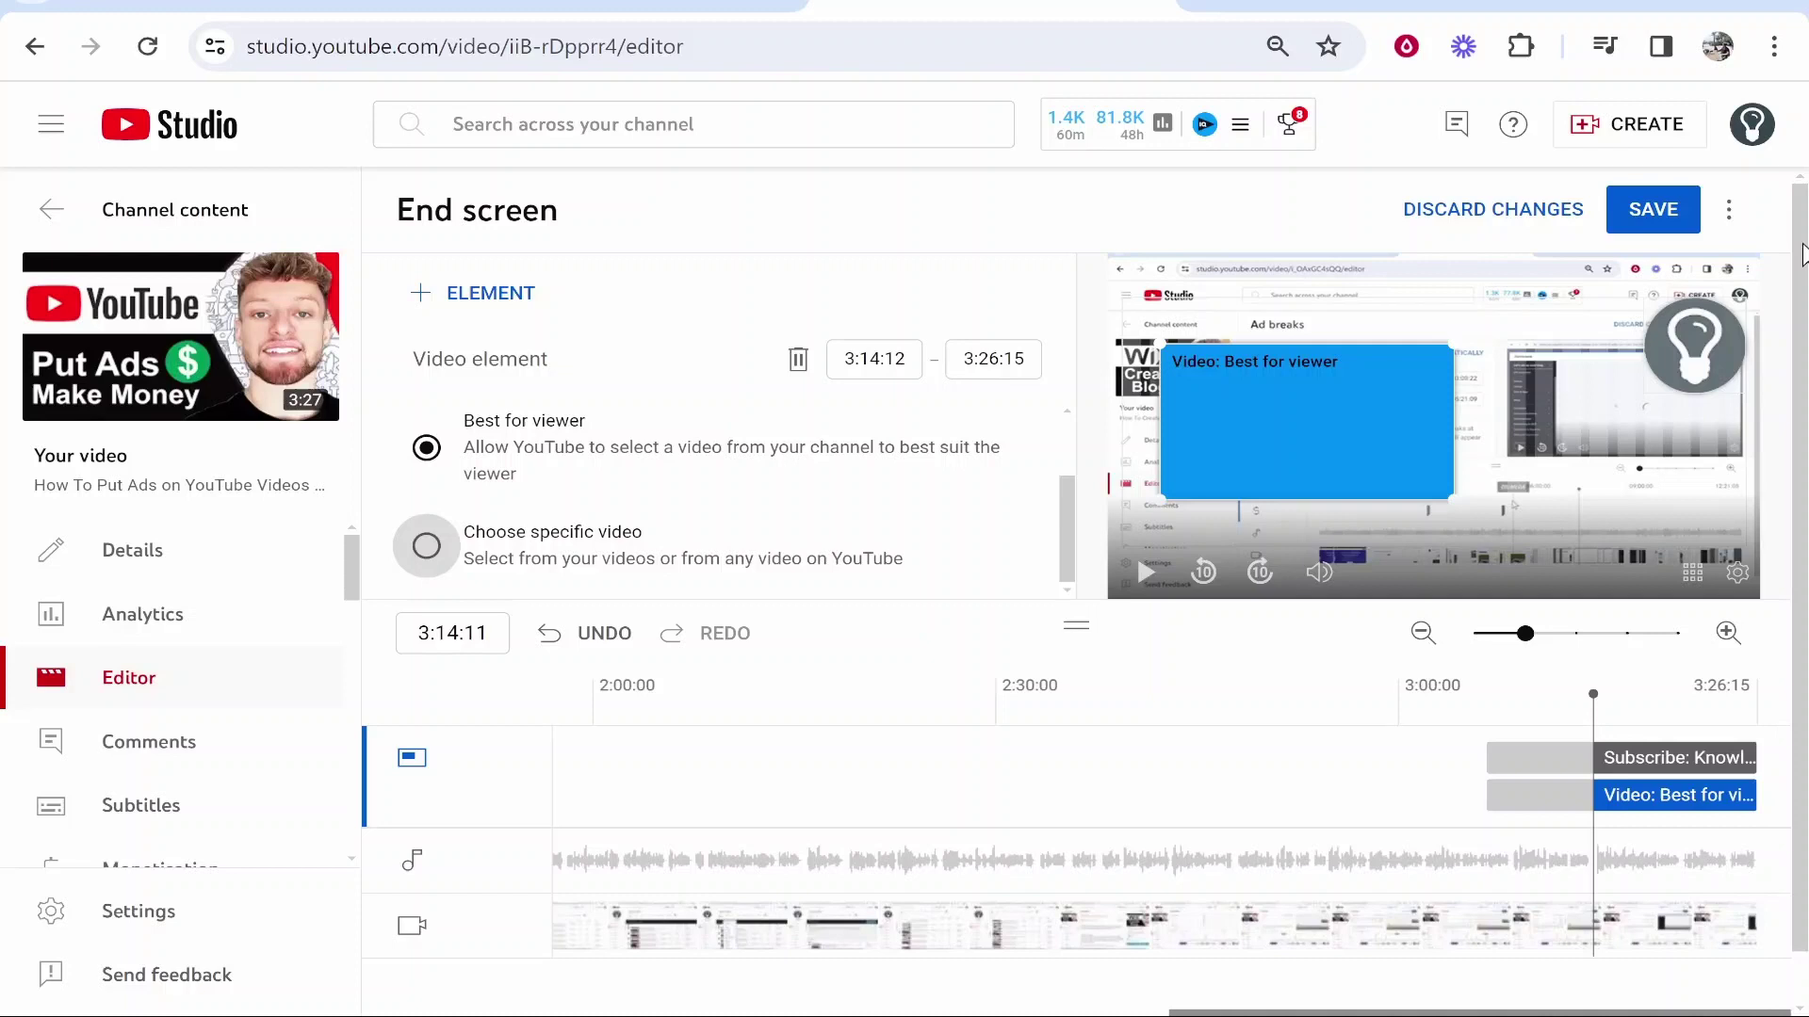
click(1611, 218)
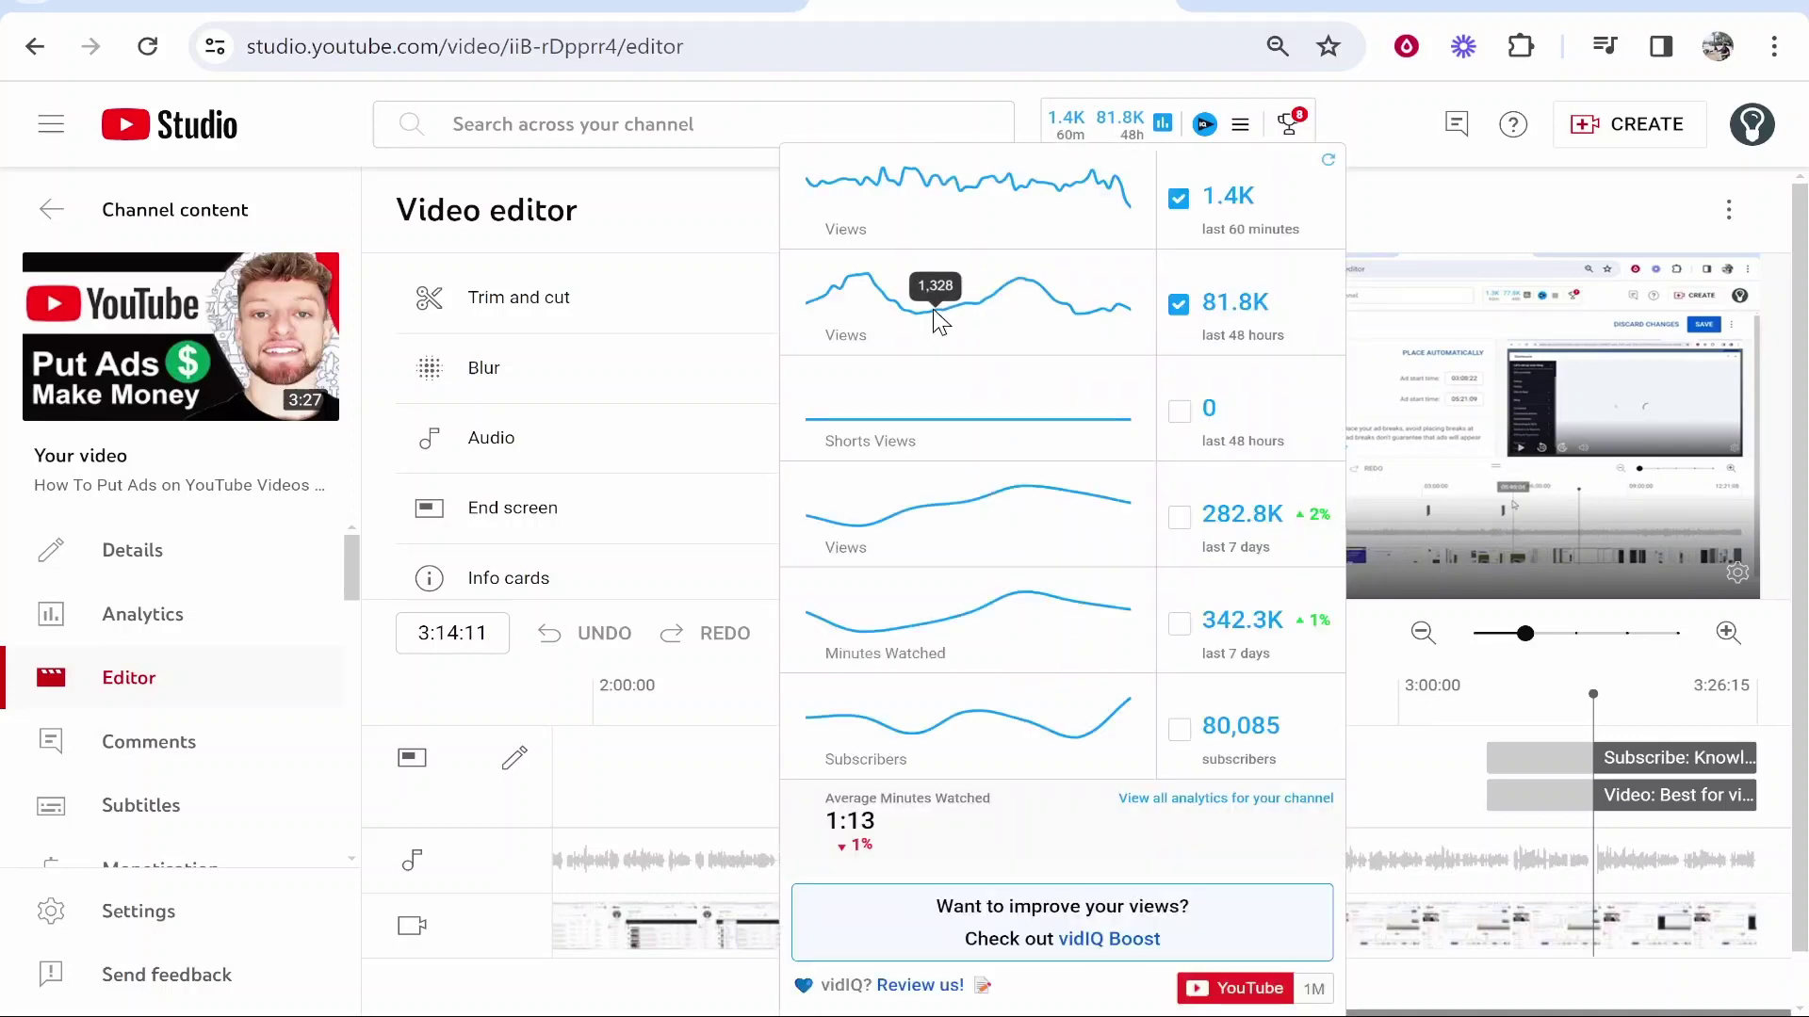
Upload the 'How to add a countdown timer on Wix' video file.
click(1614, 142)
click(1549, 179)
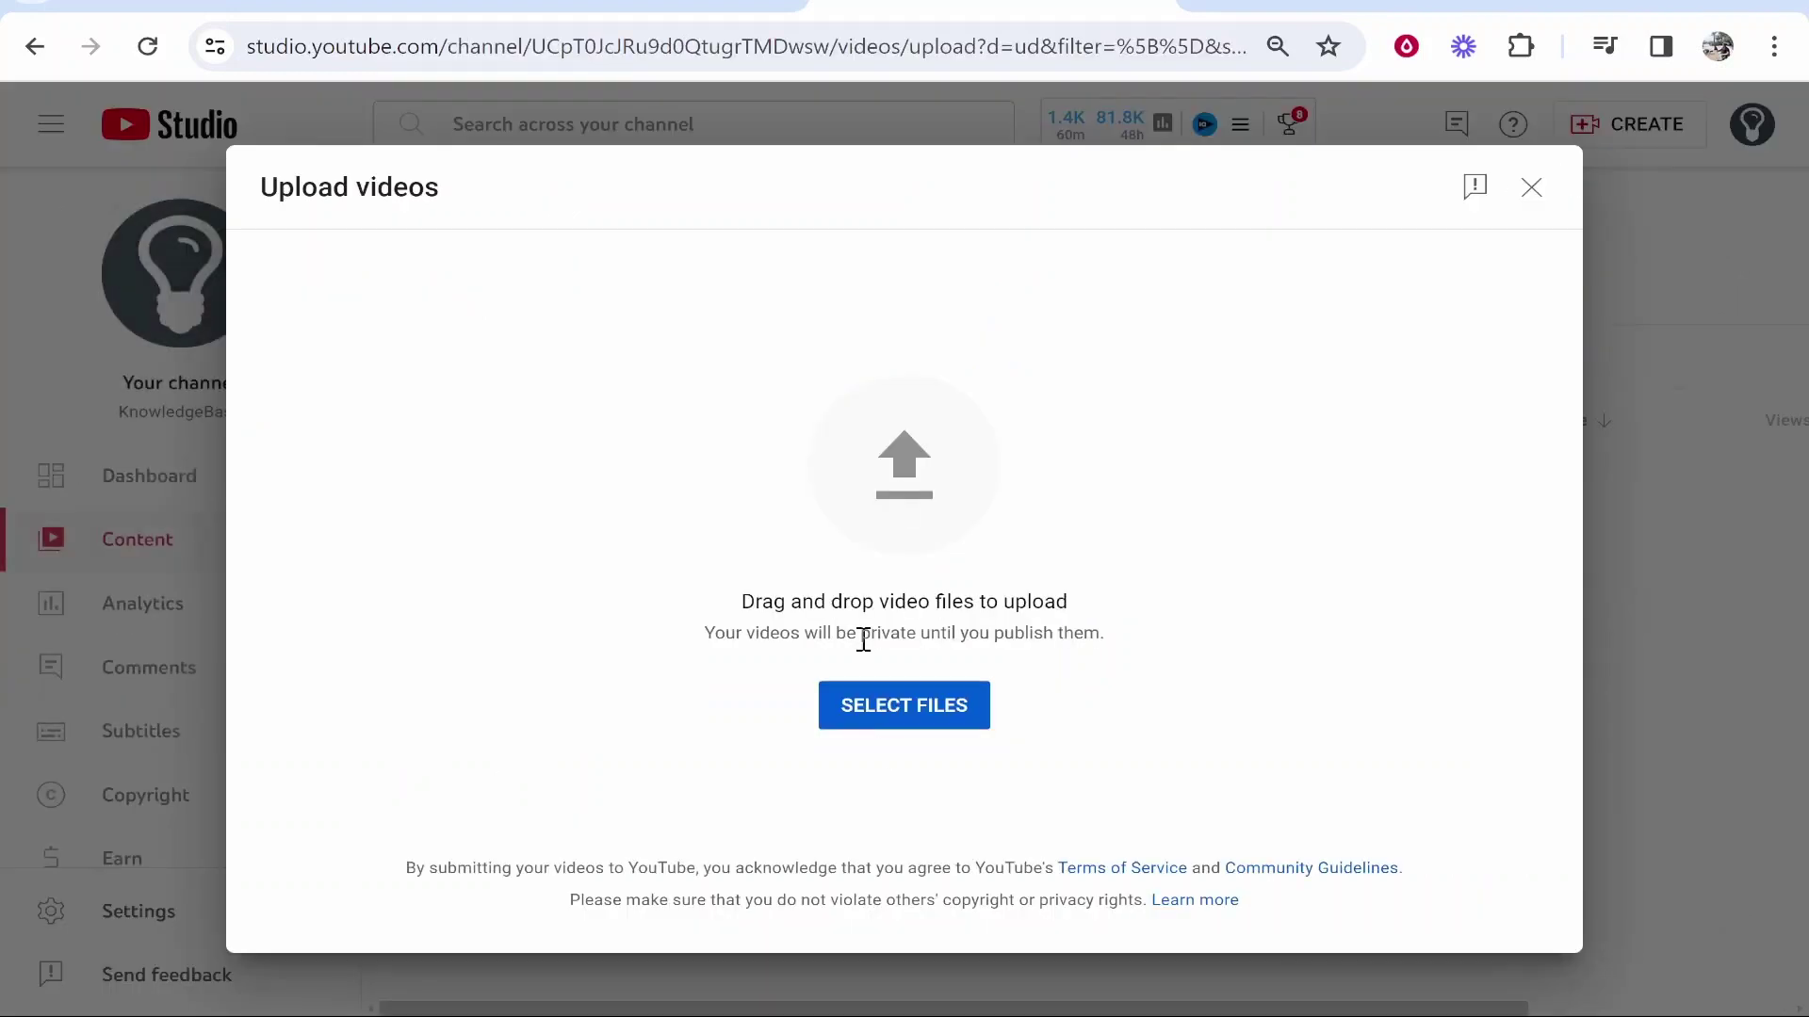
click(876, 717)
click(396, 247)
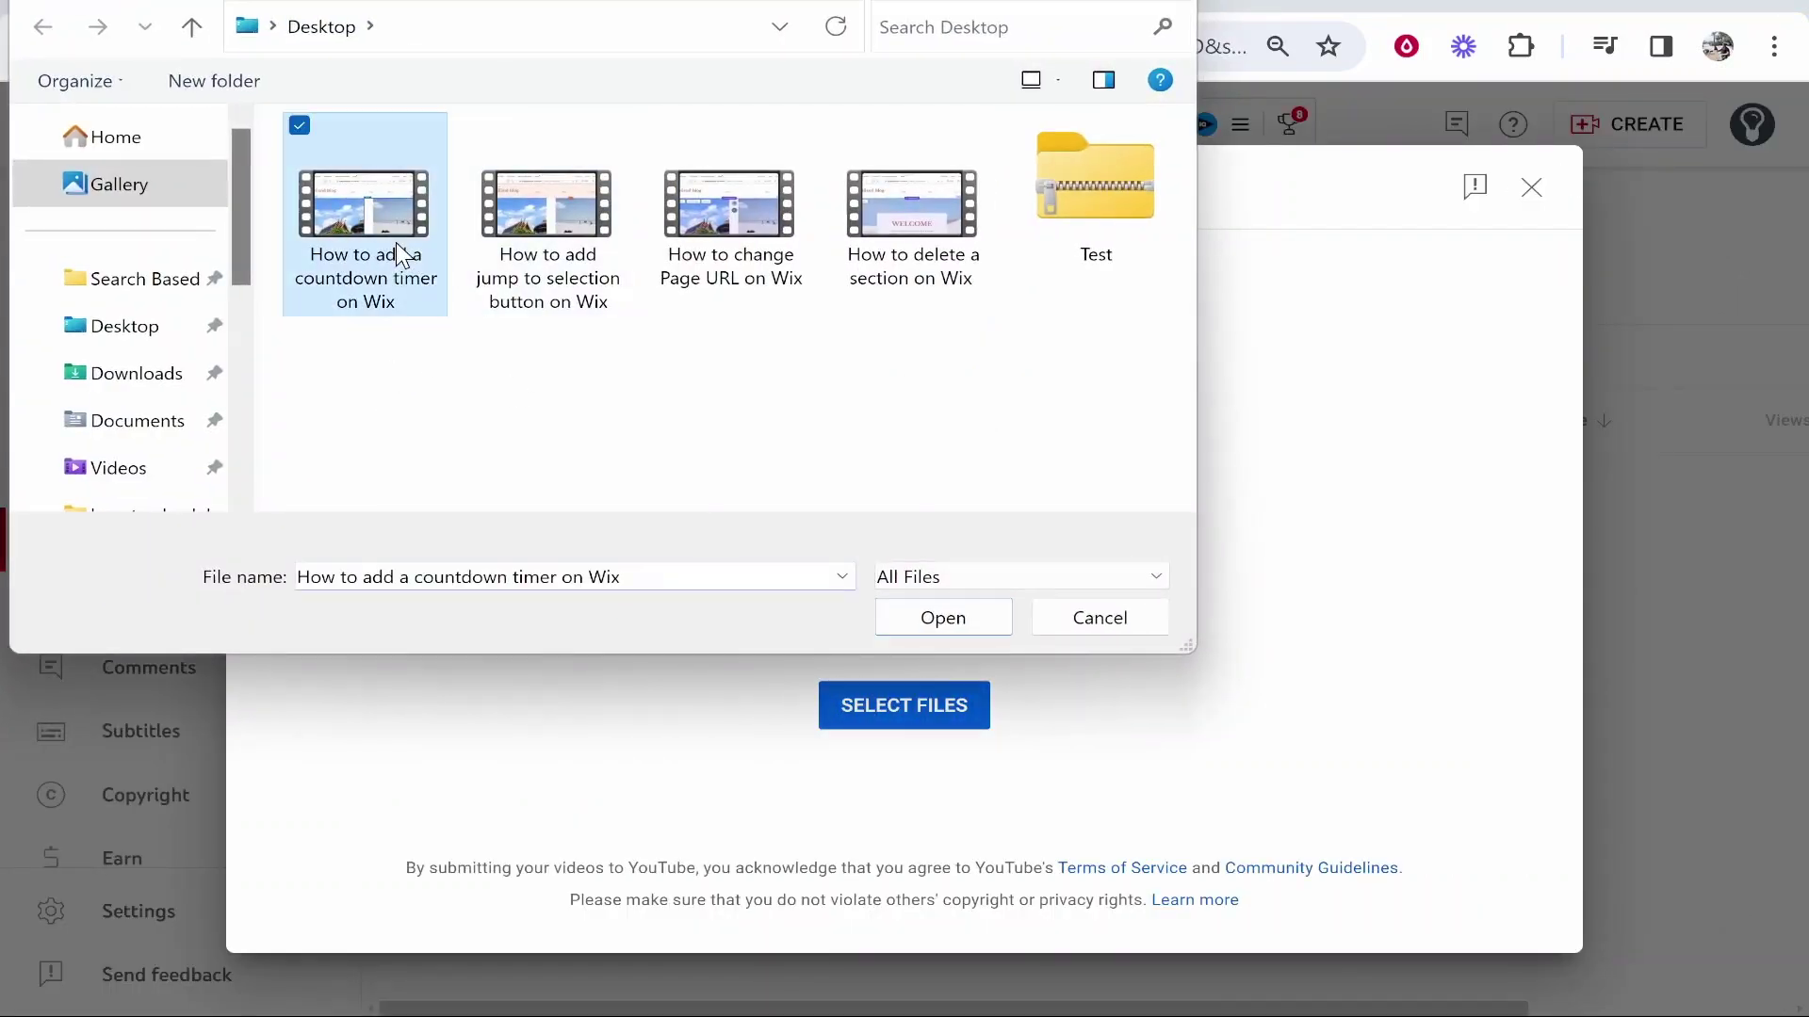
click(943, 617)
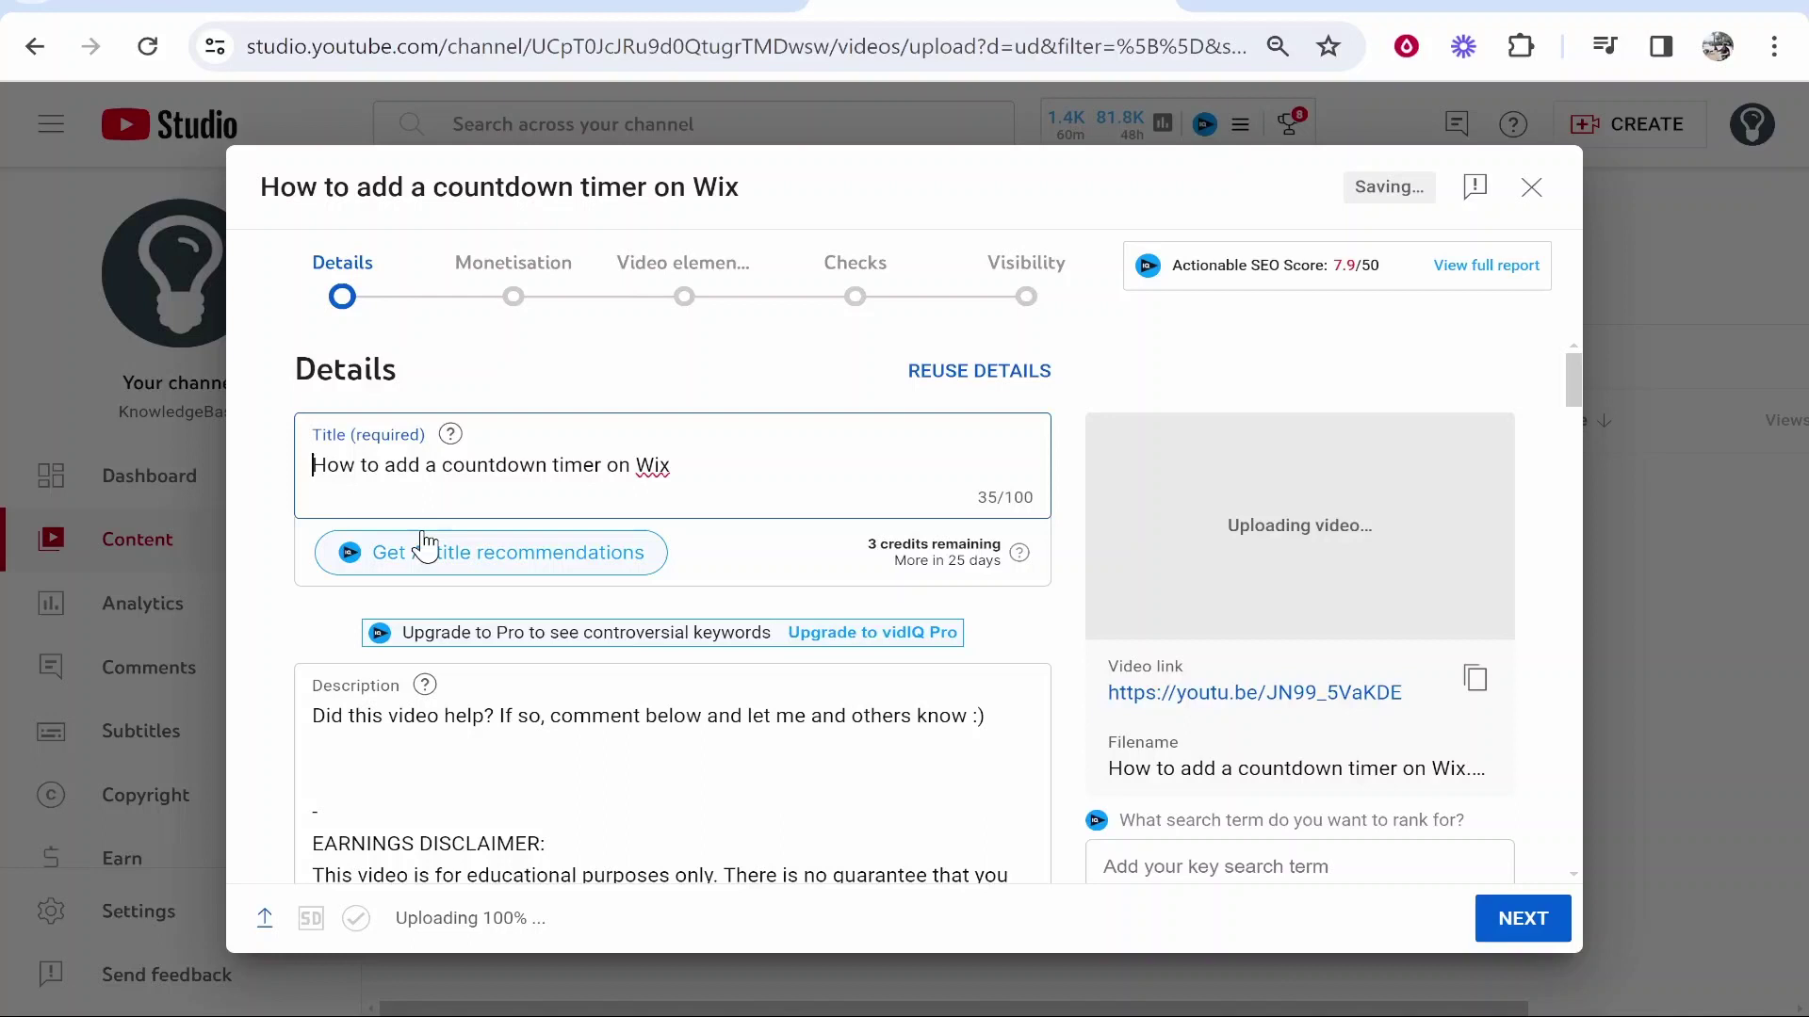
Move to the upload dialog's Video elements step.
scroll(686, 505, down, 3)
scroll(739, 598, up, 3)
click(665, 283)
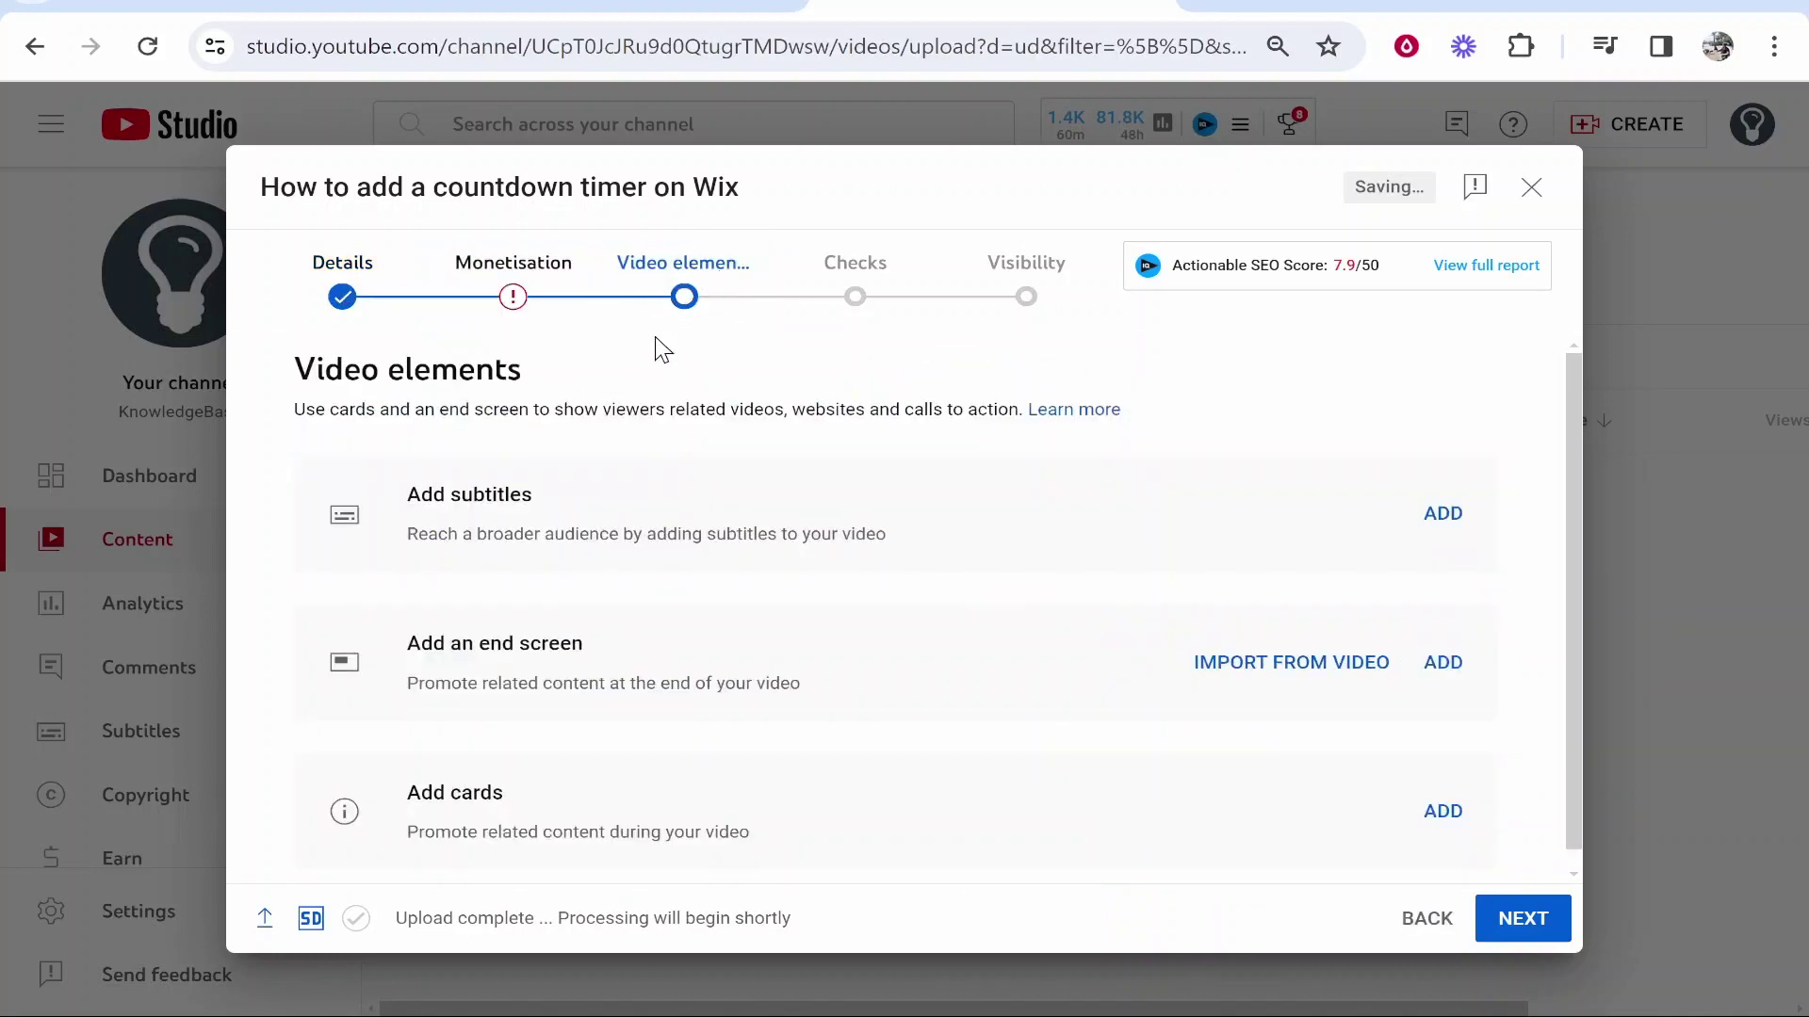
scroll(758, 403, down, 1)
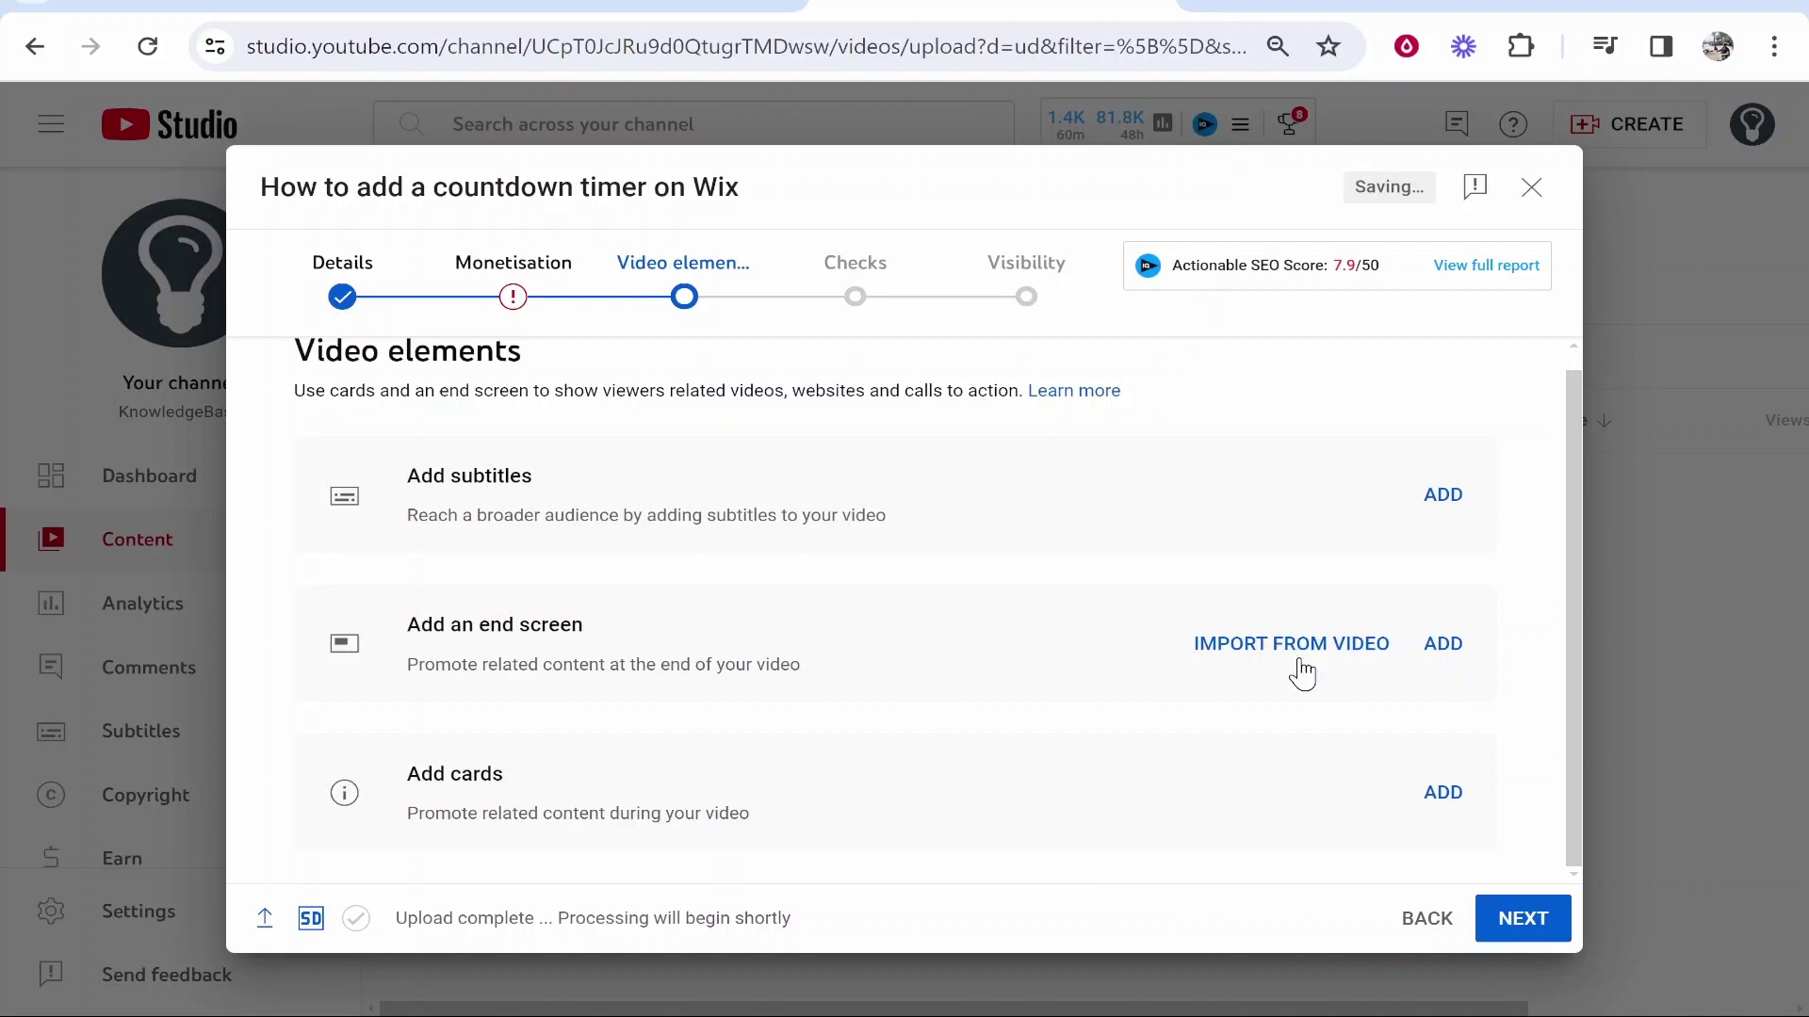
Add a '1 video, 1 subscribe' end screen spanning 2:04:07–2:24:07 to the new upload and save.
click(1251, 650)
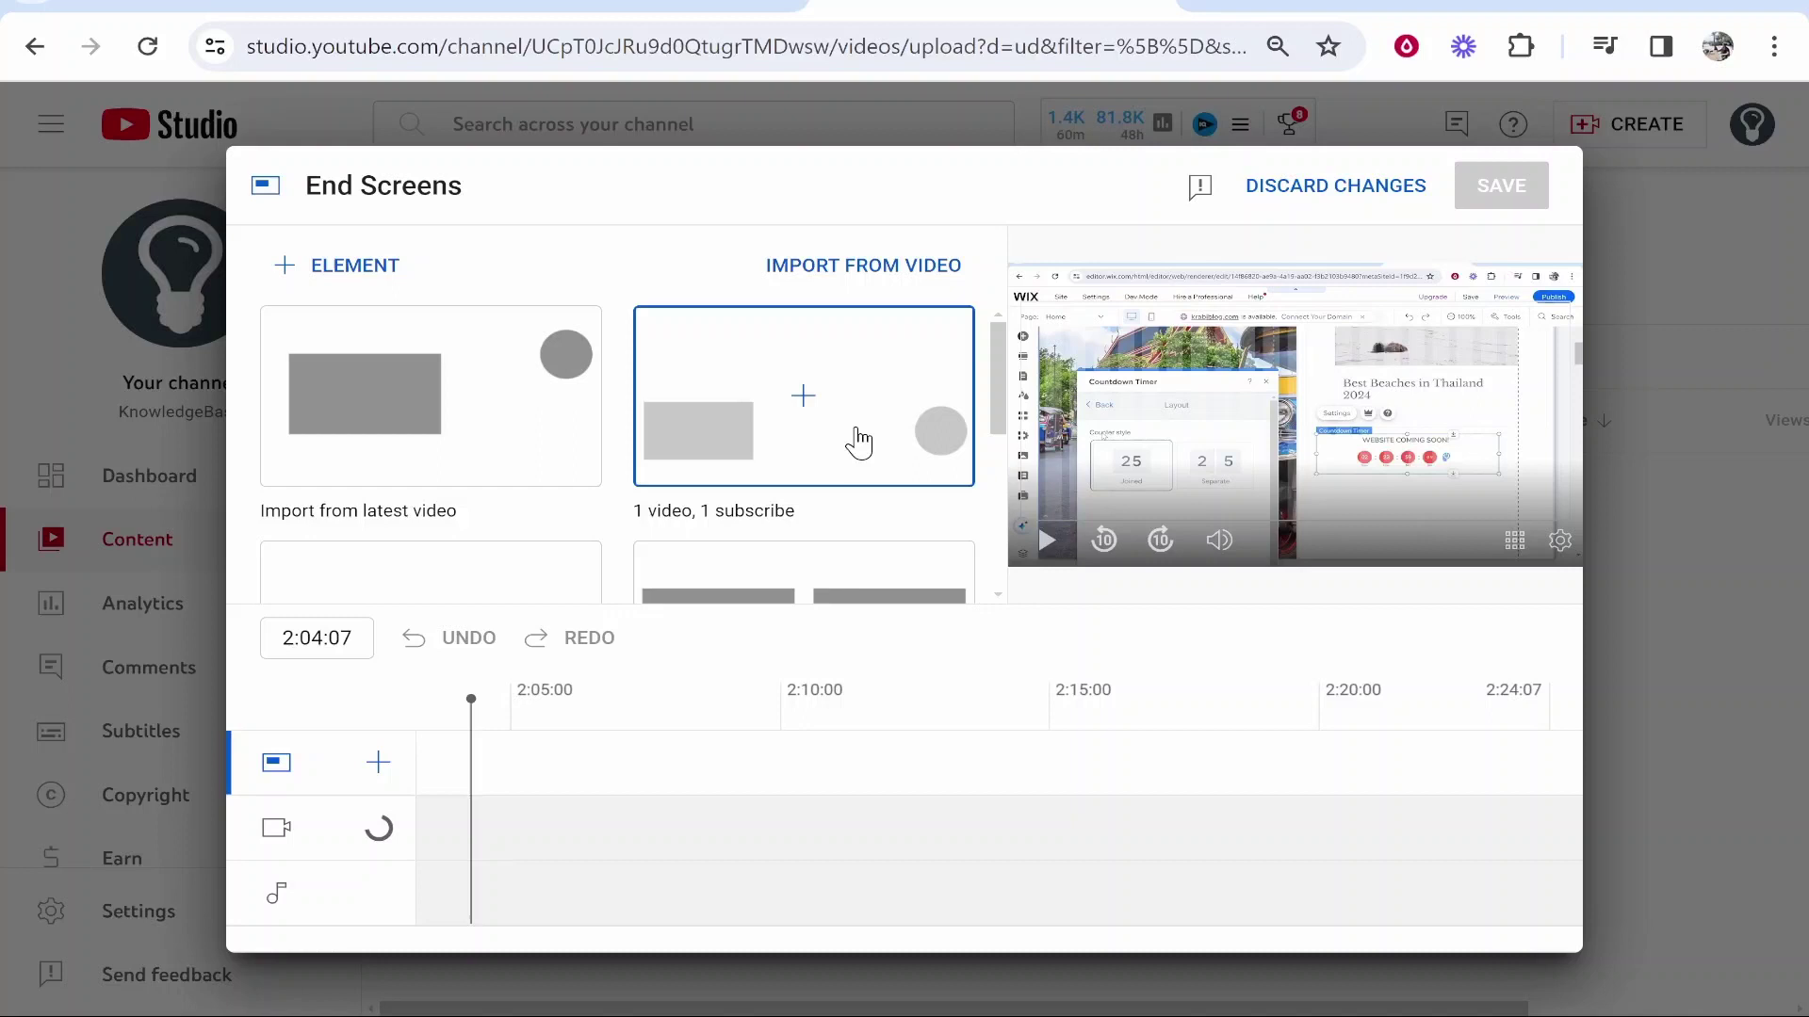
scroll(787, 443, down, 1)
scroll(805, 424, up, 1)
click(824, 443)
click(1156, 459)
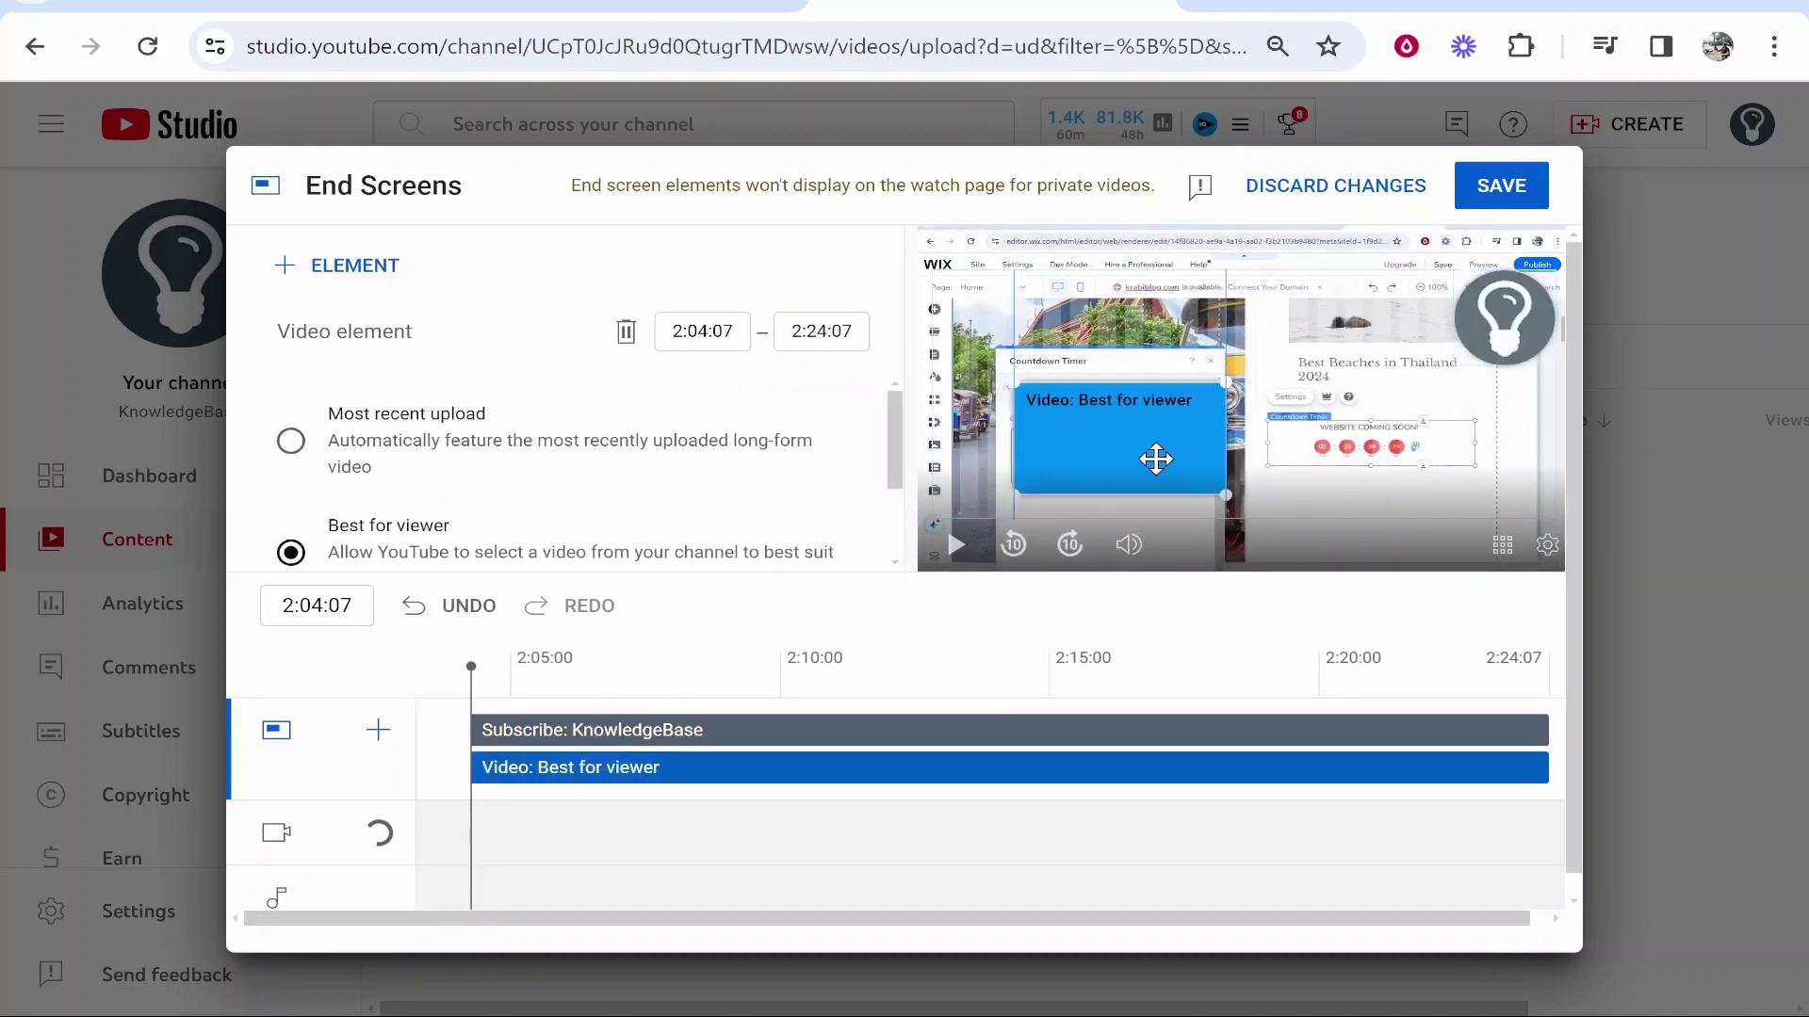
scroll(631, 485, down, 1)
scroll(565, 494, up, 1)
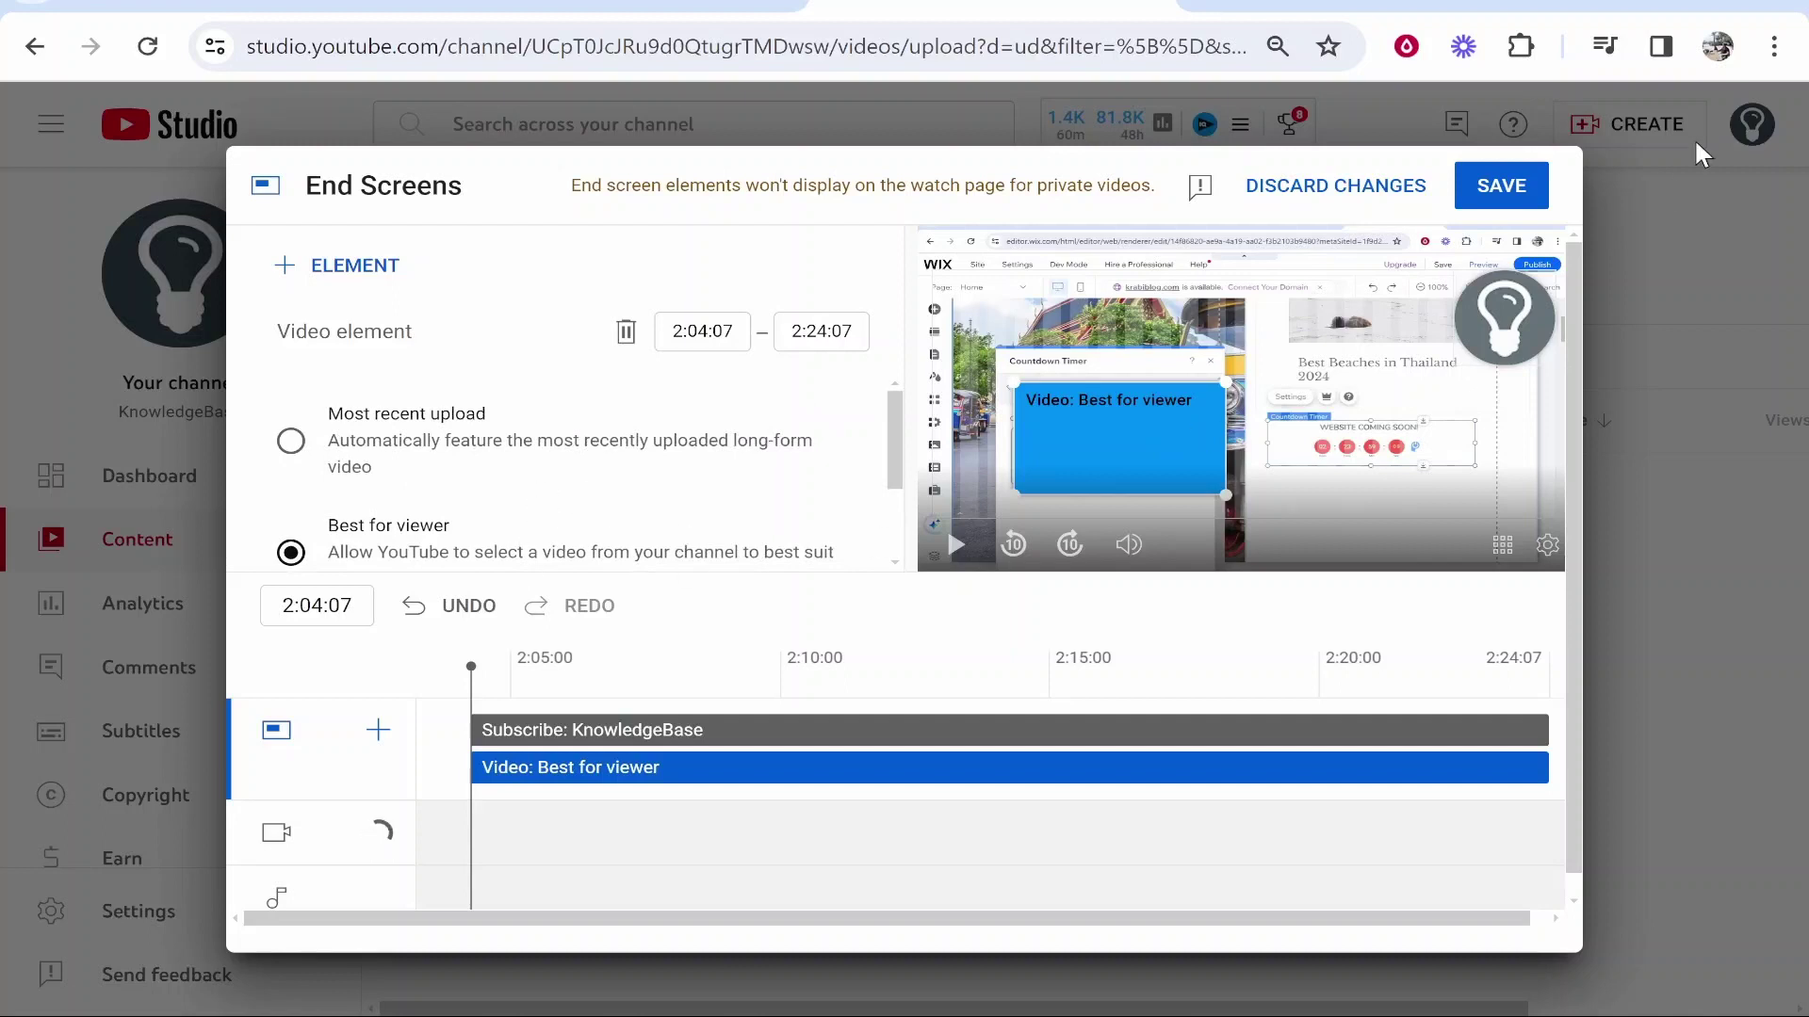
click(1515, 200)
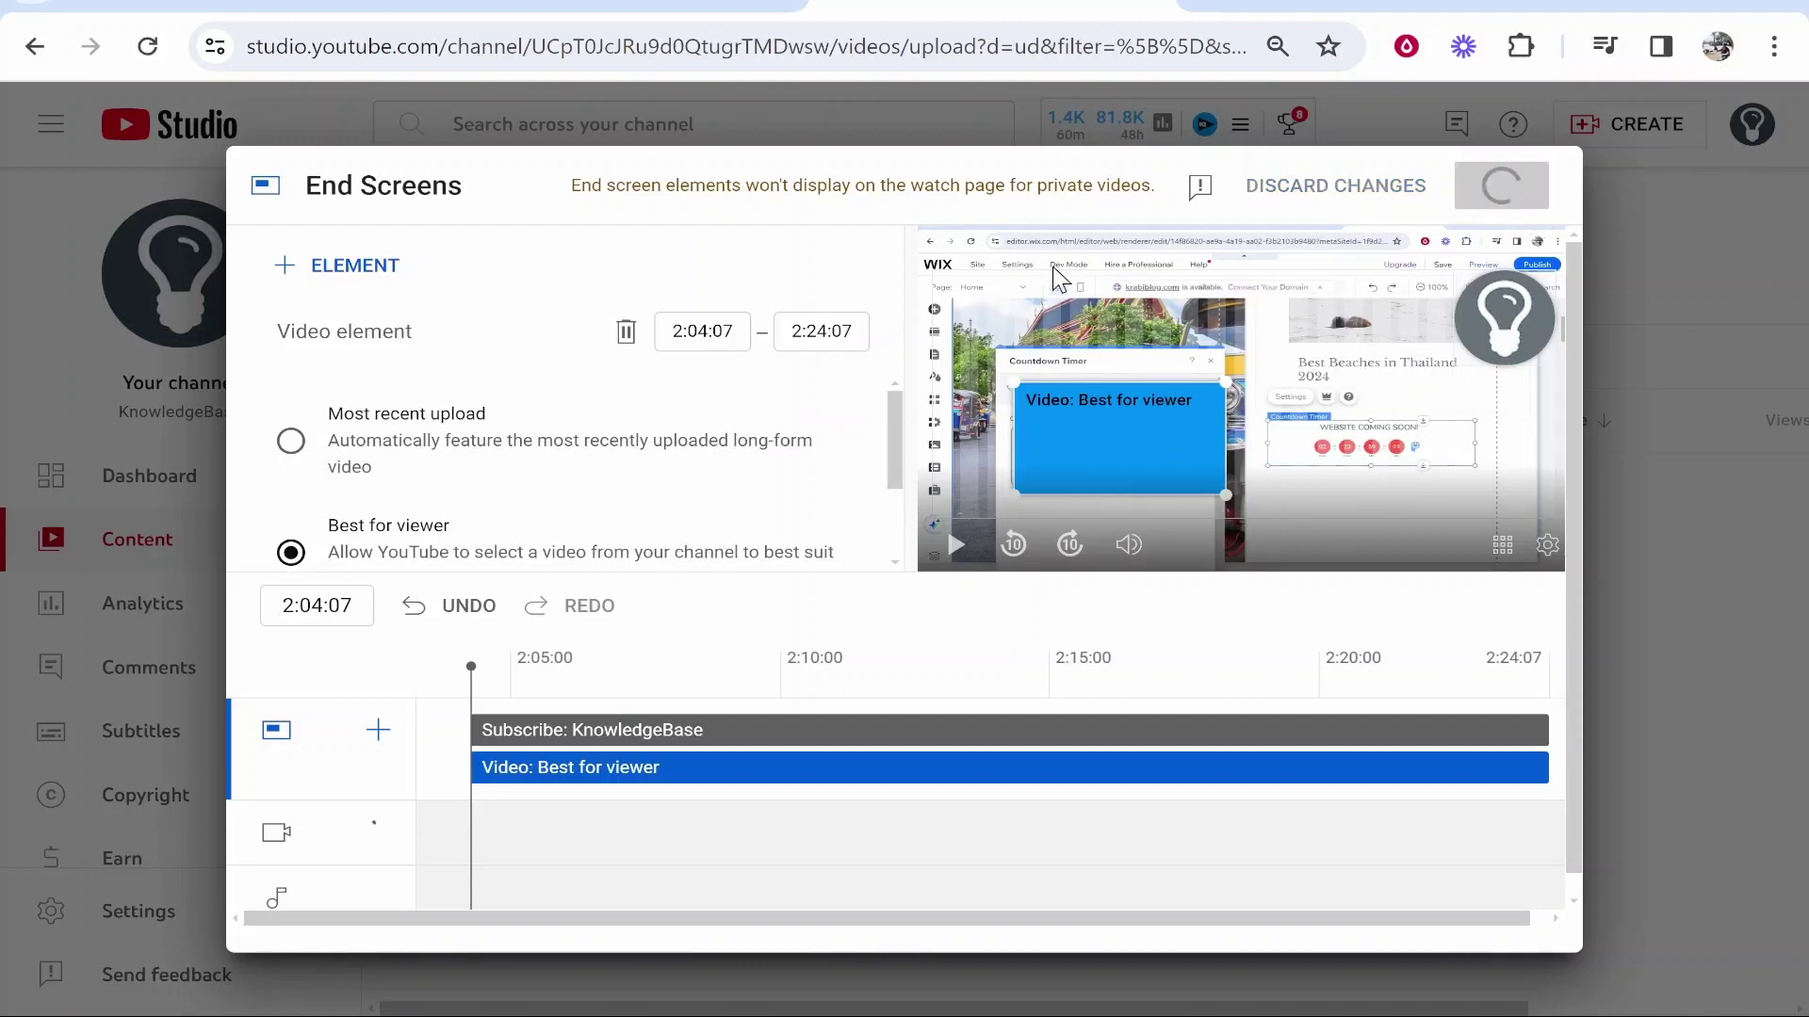